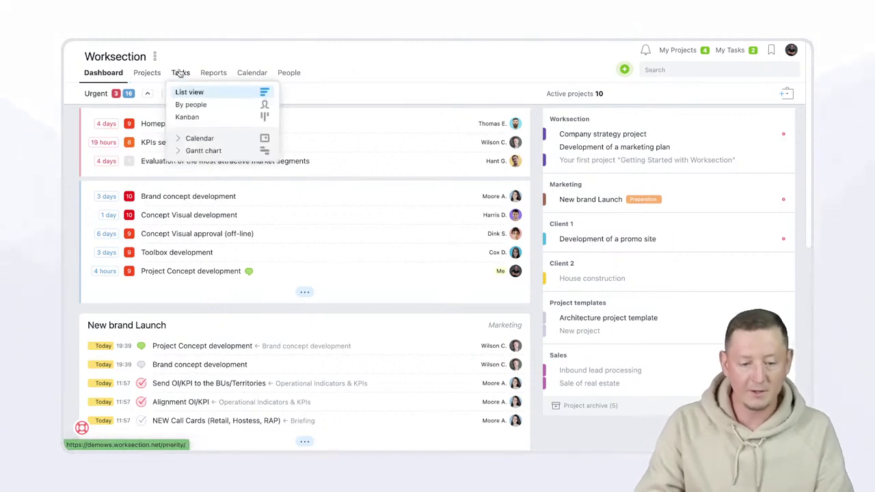
- Open the account settings and examine the company, language, participant, working time, time tracking and accounting options
mouse_move(284, 72)
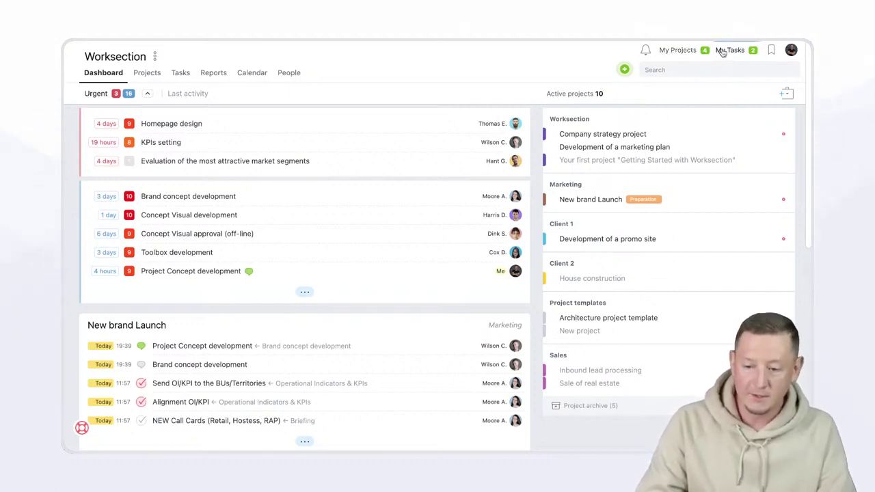
click(792, 51)
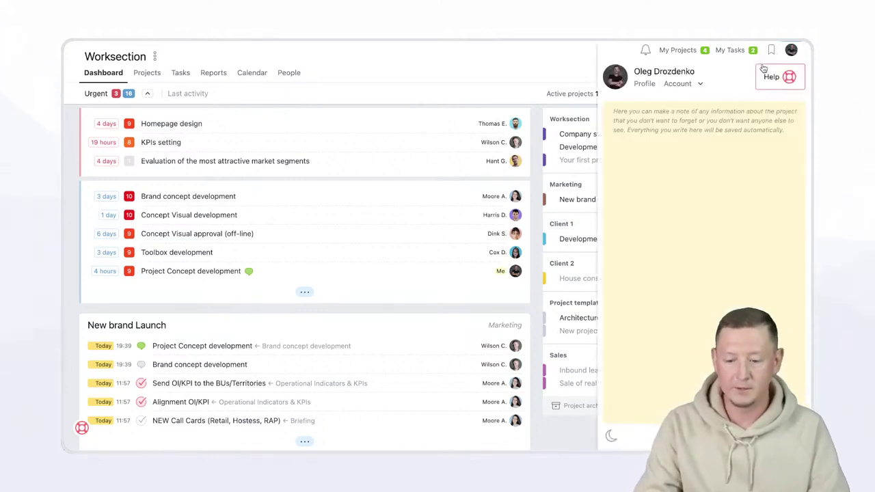
click(677, 84)
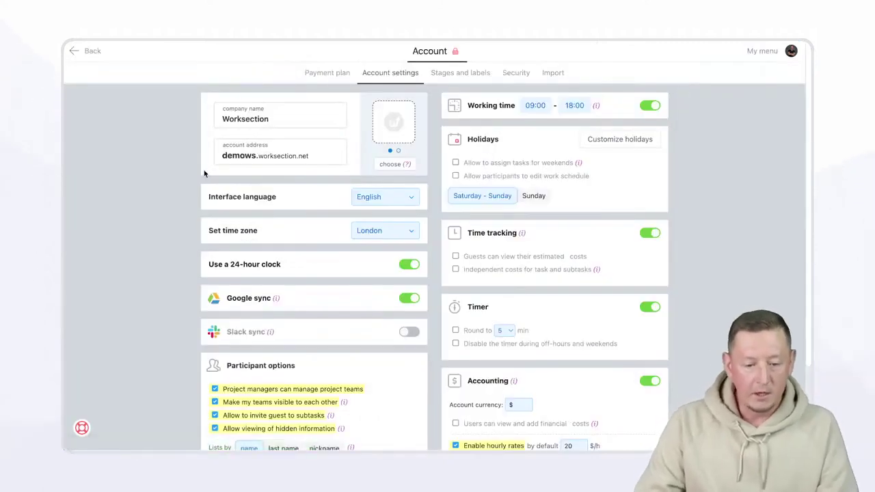
scroll(195, 151, down, 1)
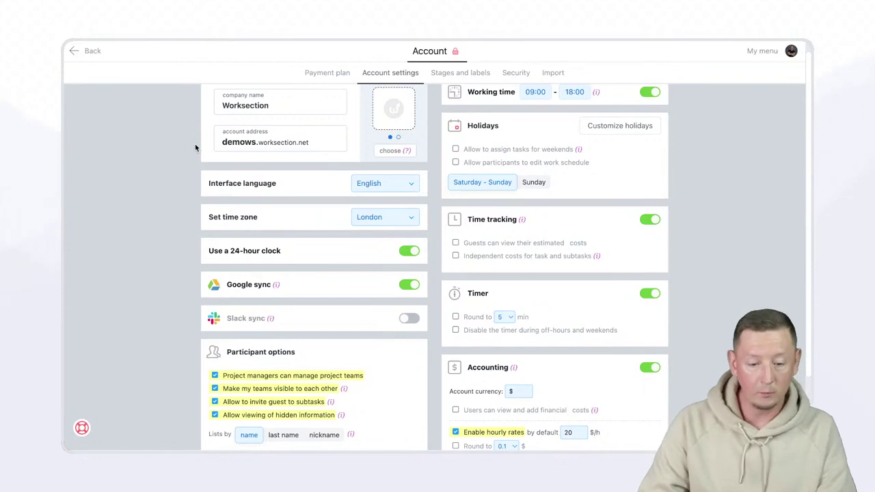
scroll(184, 195, down, 1)
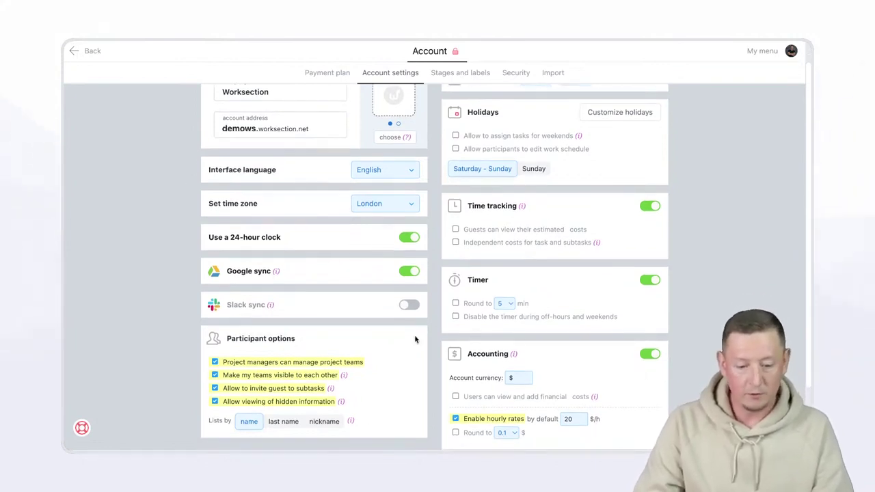
scroll(560, 280, up, 2)
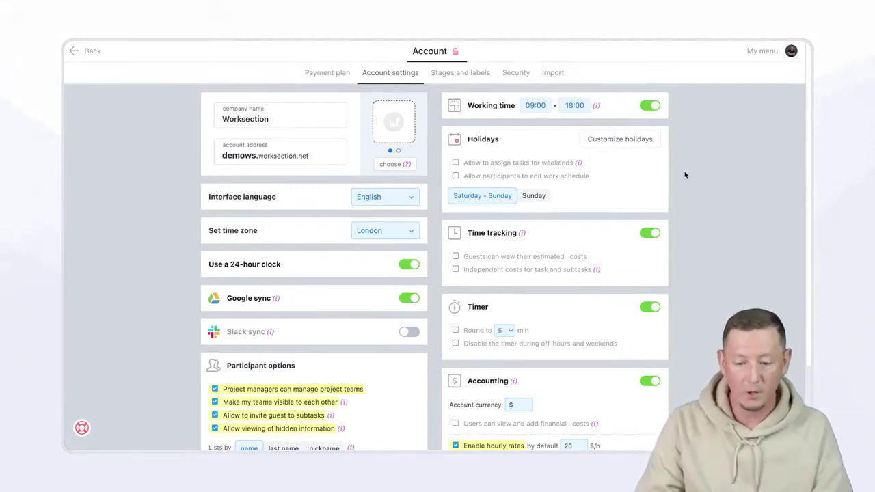
scroll(650, 205, down, 1)
scroll(590, 236, down, 1)
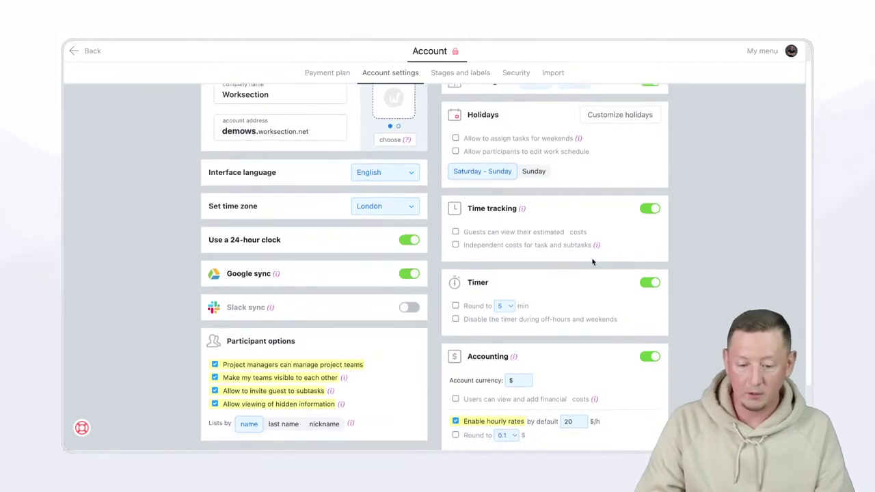
scroll(506, 232, down, 3)
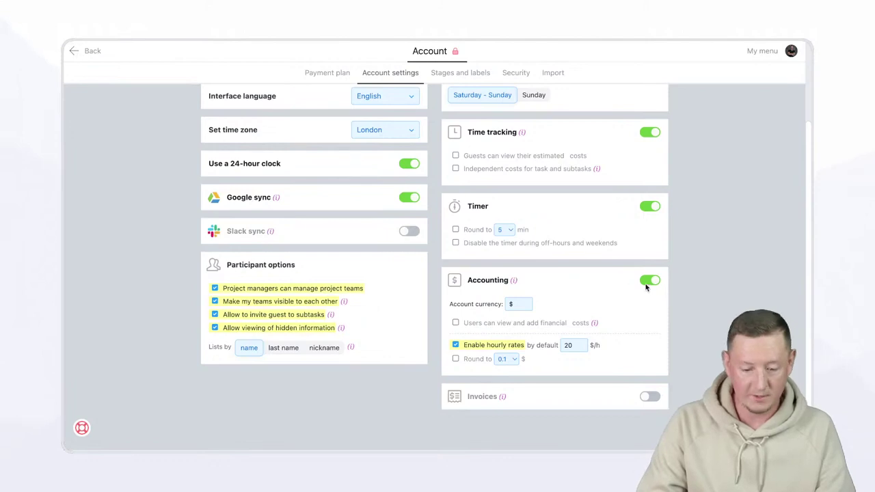
scroll(700, 279, up, 3)
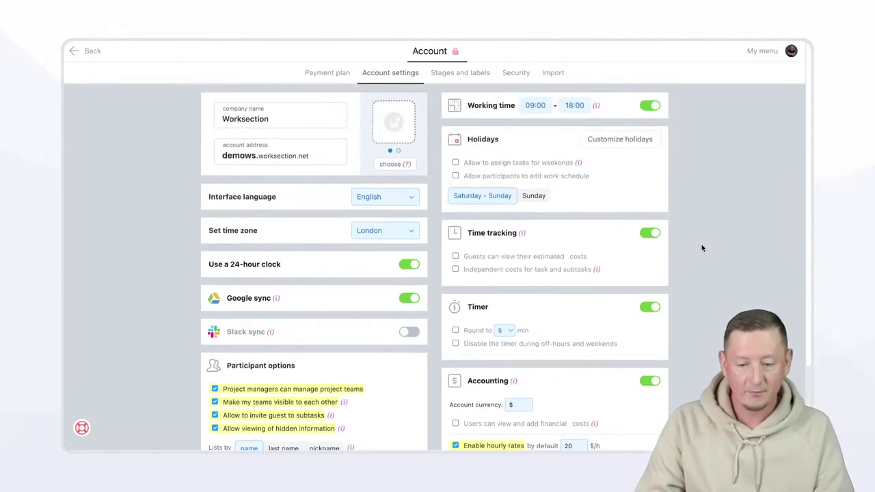
- Open the personal profile and examine its personal details, theme, sign-in and messenger sync settings
click(790, 52)
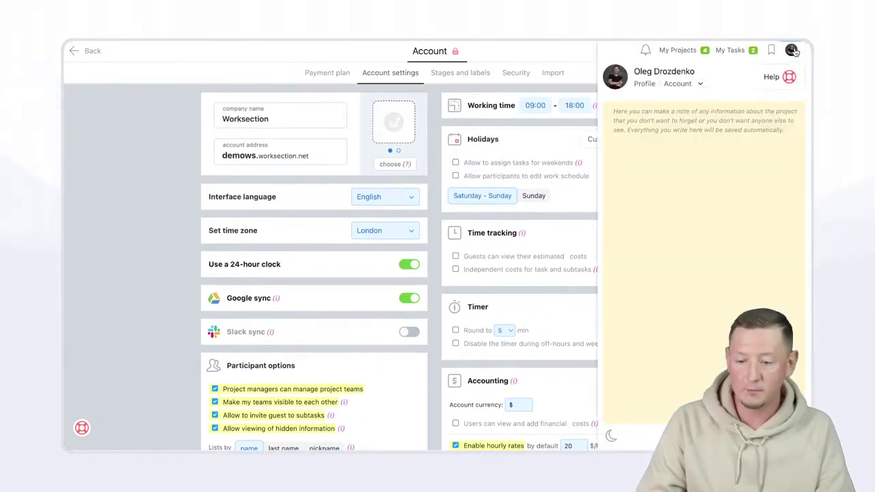
click(645, 85)
click(650, 85)
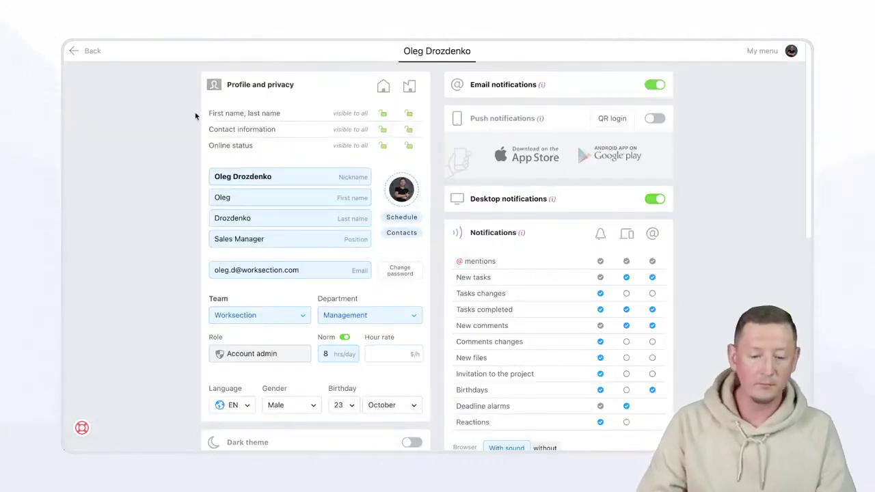
scroll(196, 158, down, 3)
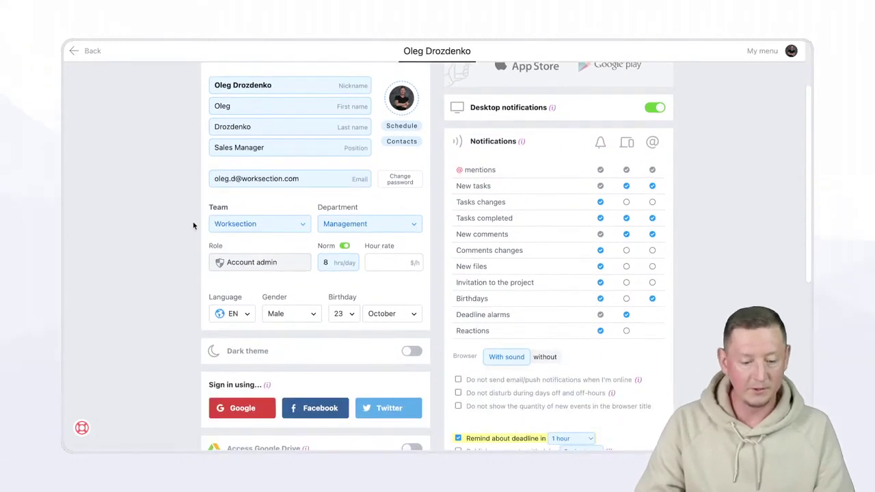
scroll(194, 226, down, 2)
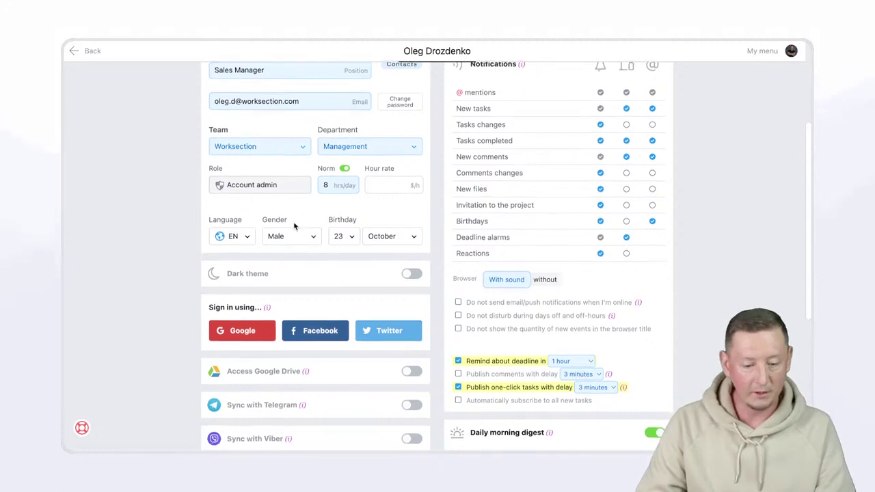
scroll(218, 251, down, 1)
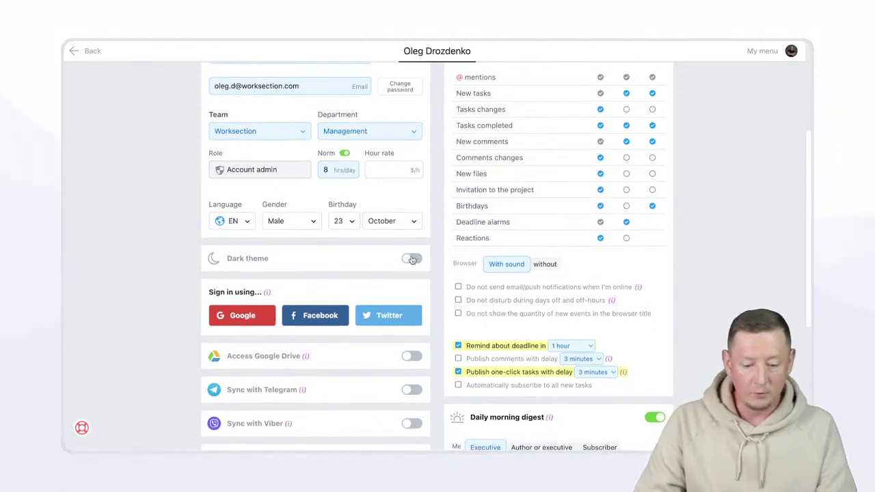
scroll(319, 273, down, 1)
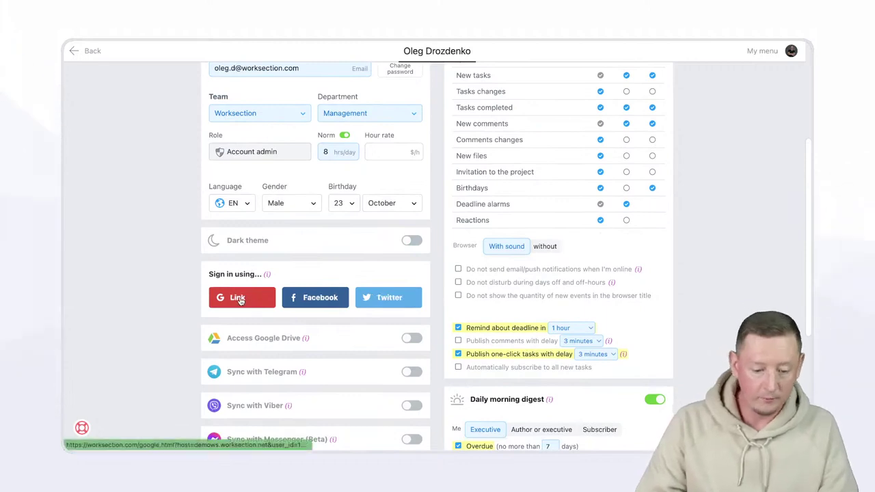
scroll(315, 299, down, 1)
scroll(228, 267, down, 3)
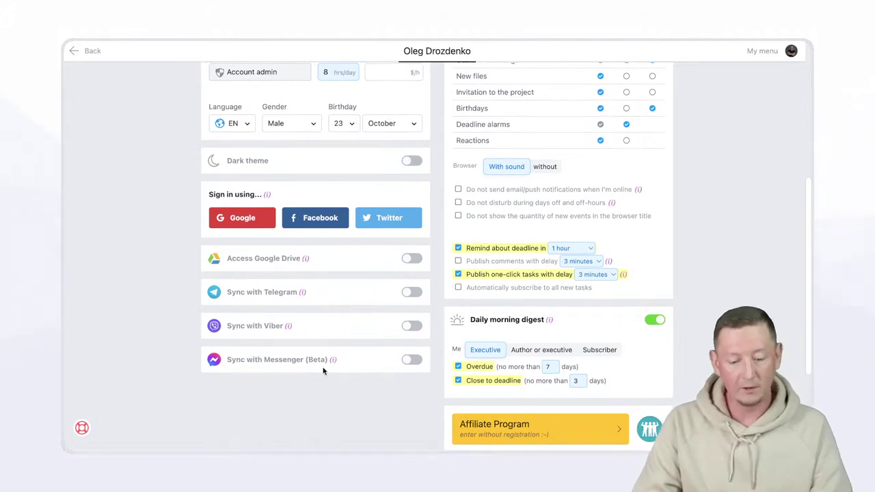
scroll(373, 336, up, 5)
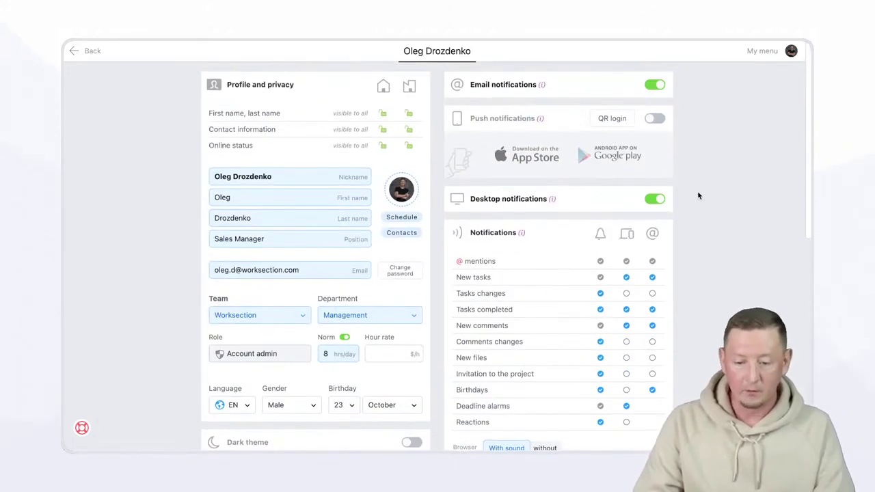
- Examine the profile's notification settings, including event types, deadline reminders, publishing delays and the daily morning digest
scroll(694, 232, down, 2)
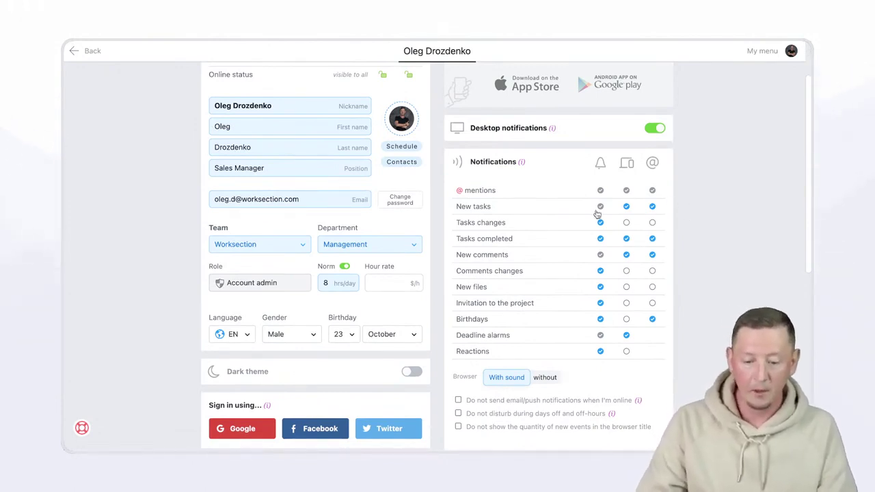
scroll(675, 254, down, 2)
scroll(675, 252, down, 2)
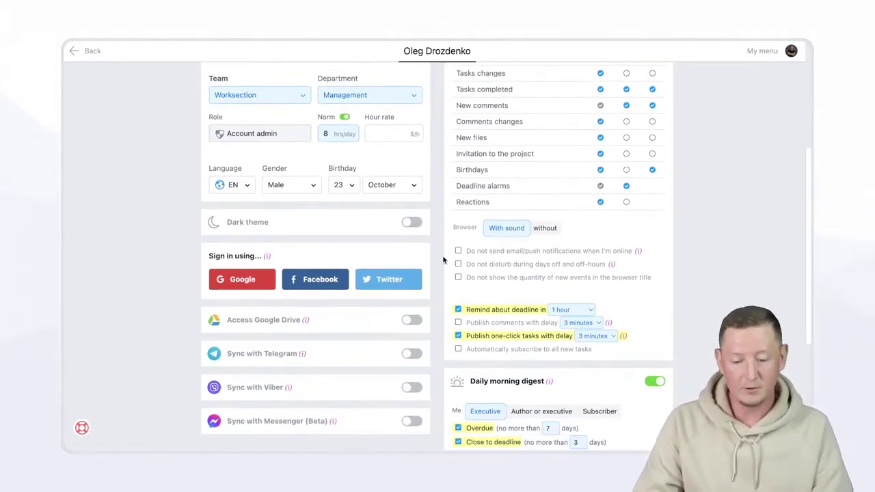
scroll(658, 299, down, 1)
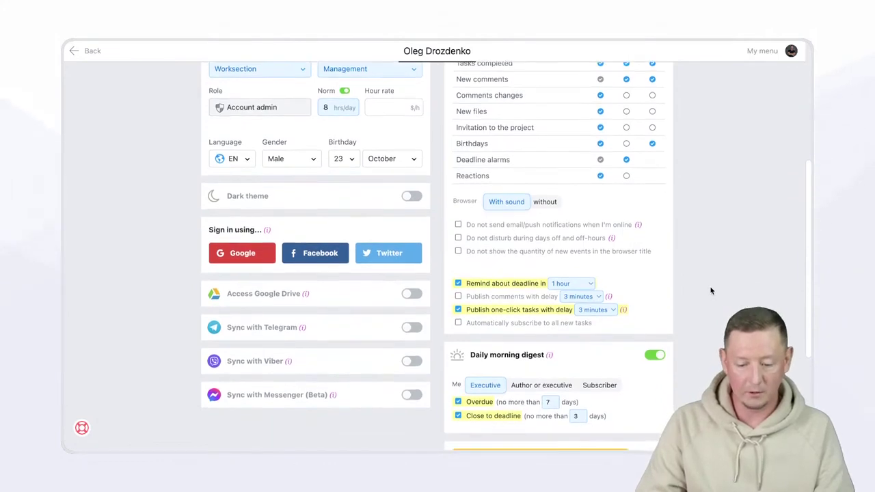
scroll(700, 297, up, 6)
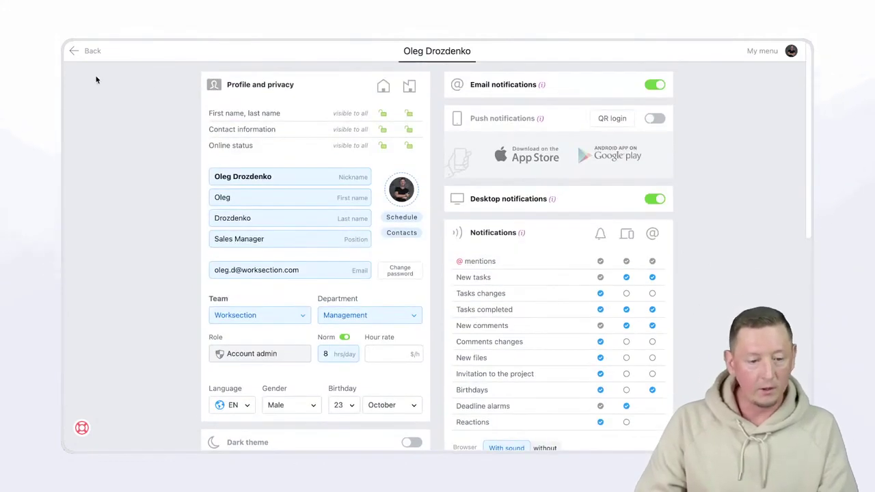
- Leave the profile settings and open the list of account members
click(73, 53)
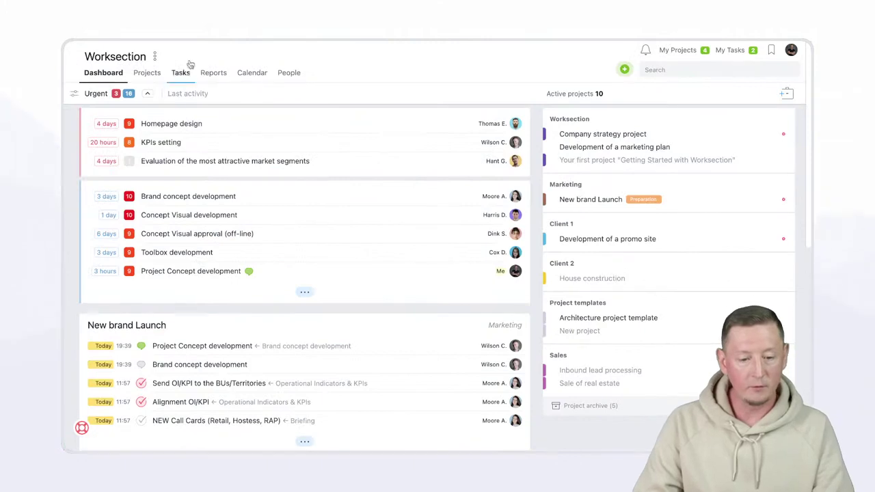
mouse_move(291, 75)
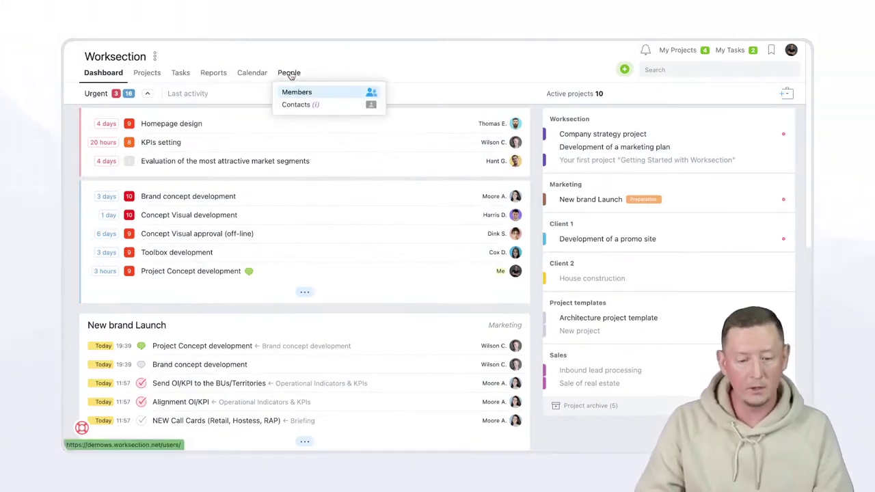
click(290, 75)
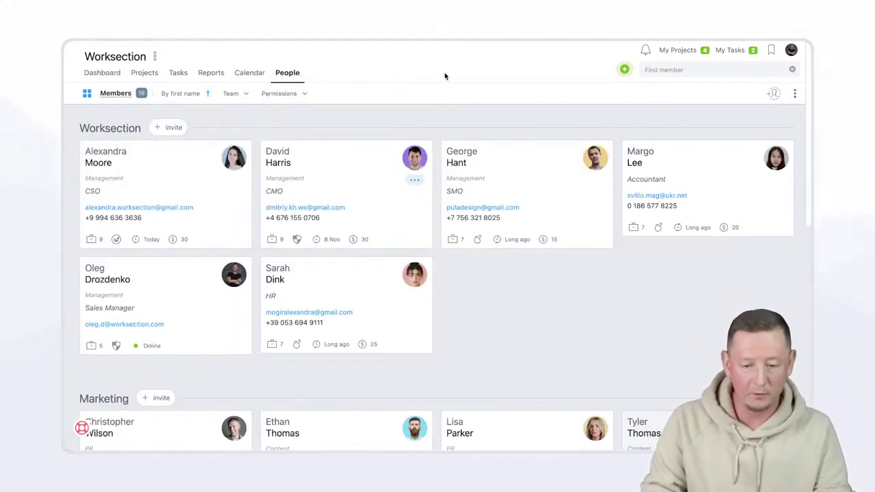
- Start a new invitation to the account, review the available roles and choose User
click(625, 70)
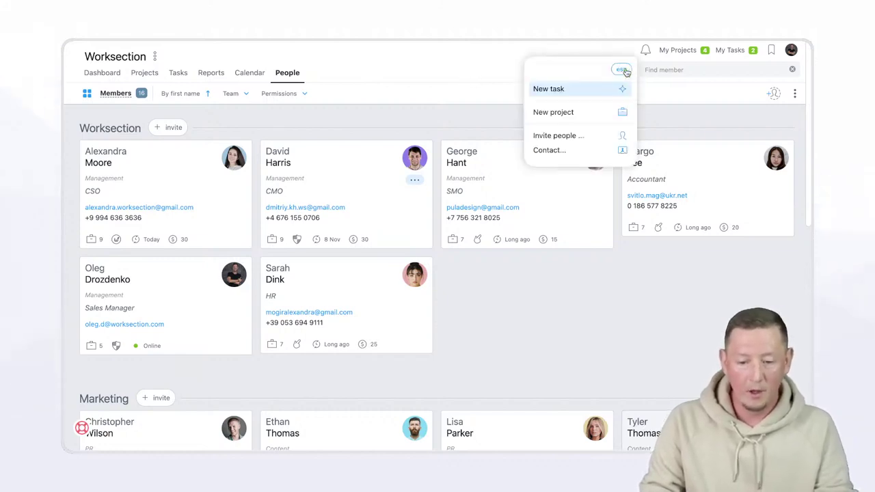
click(555, 137)
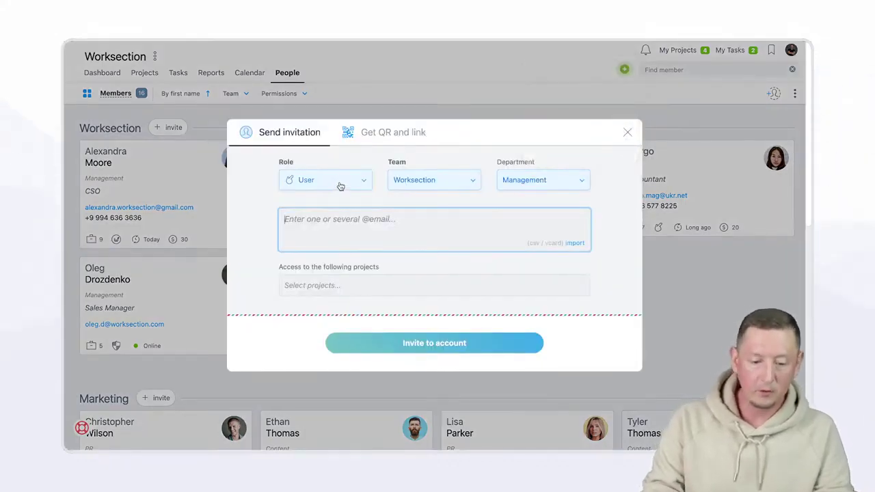
click(341, 184)
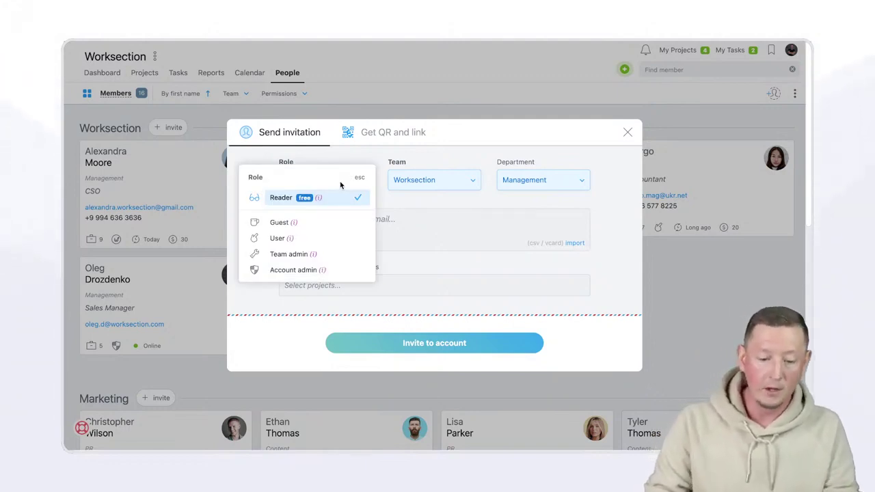
key(Down)
key(Down)
key(Return)
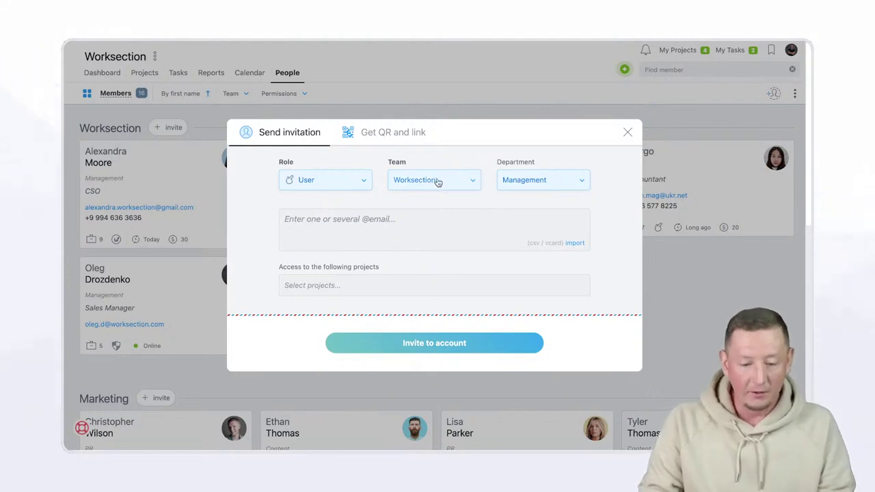
- Examine the invitation's team, email and project access fields, and close it without inviting anyone
click(457, 183)
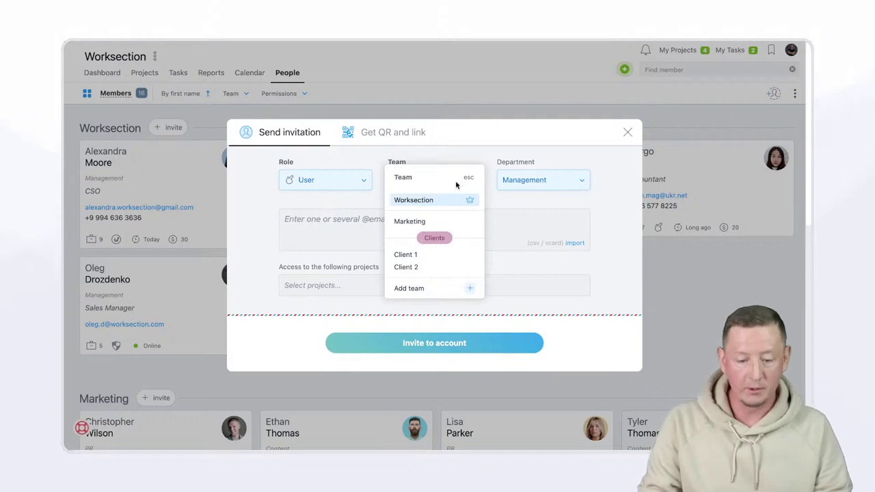
click(503, 200)
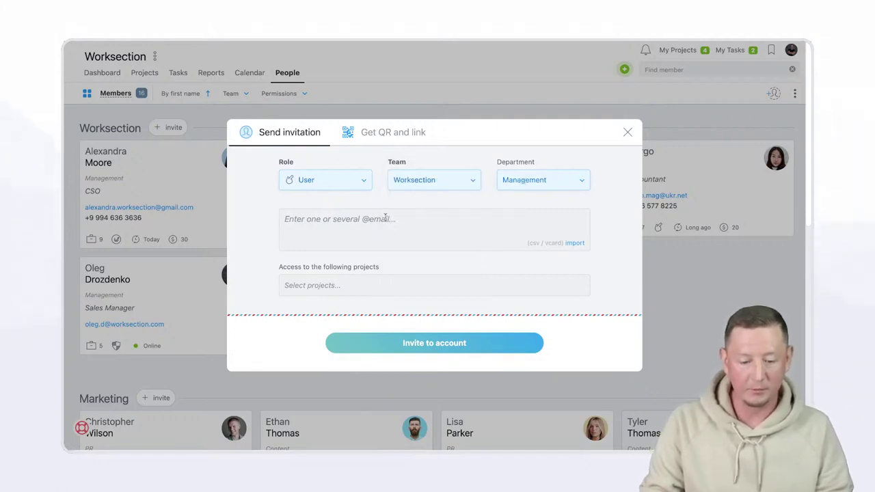
click(311, 222)
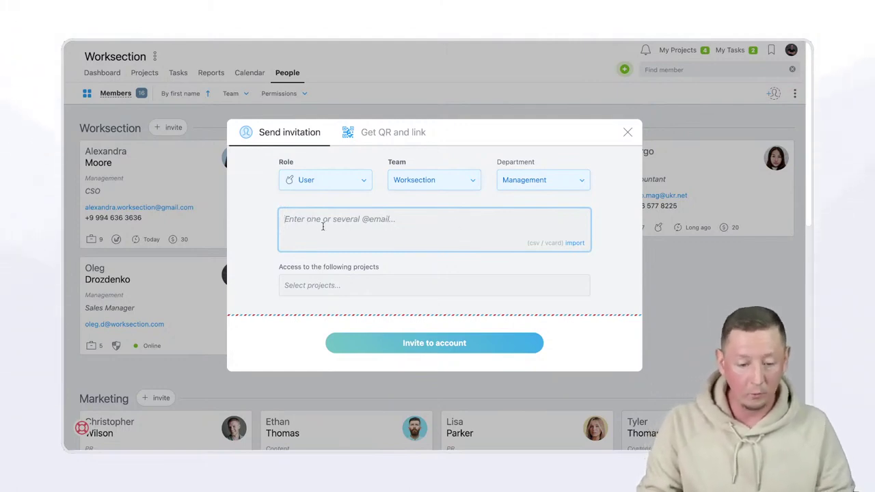
click(306, 287)
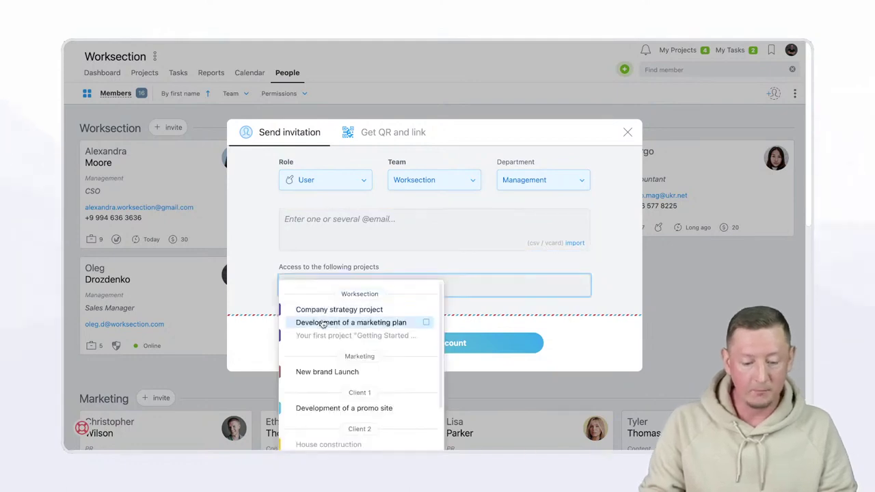
click(268, 291)
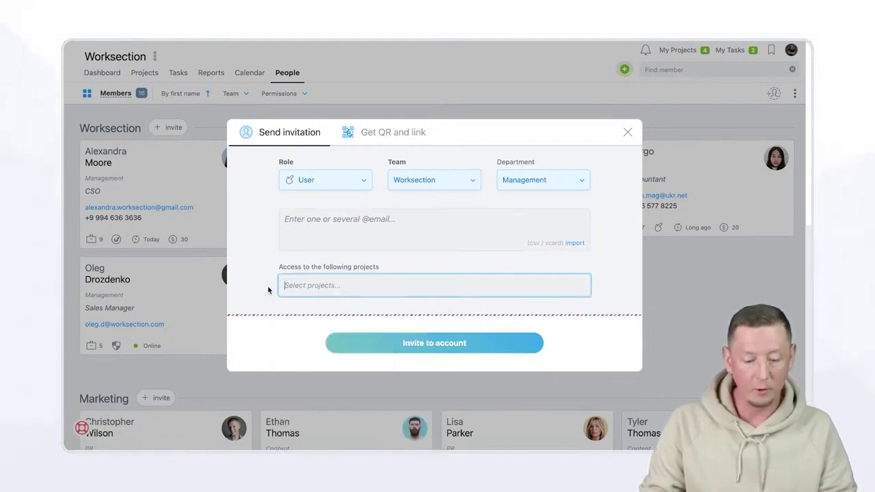
click(627, 132)
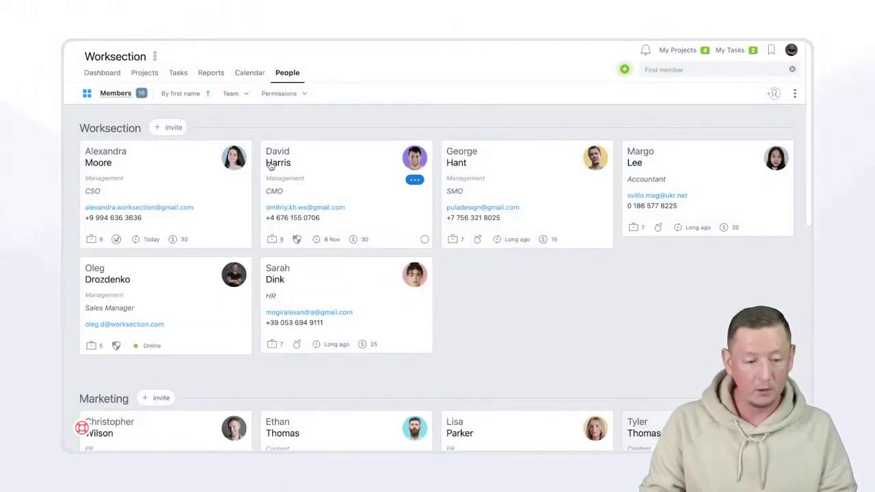
- Open the overview of active projects
click(143, 74)
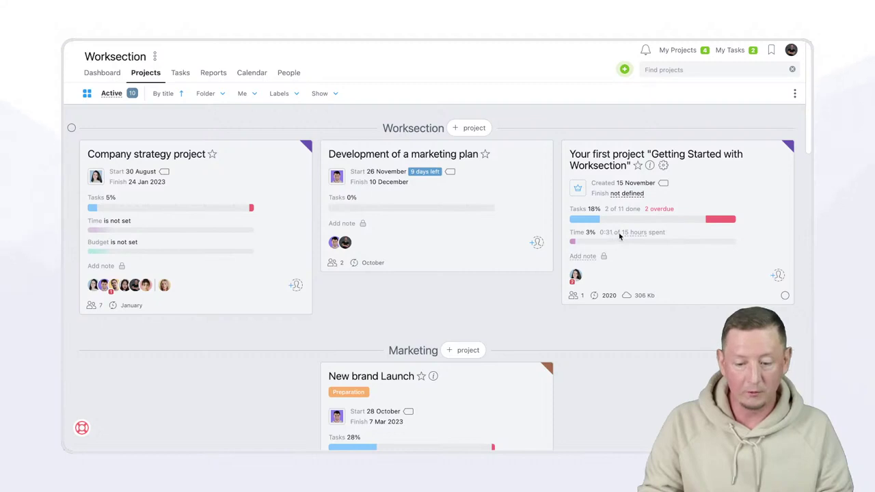
- Open the New brand Launch project from the Marketing group of active projects
scroll(540, 256, down, 2)
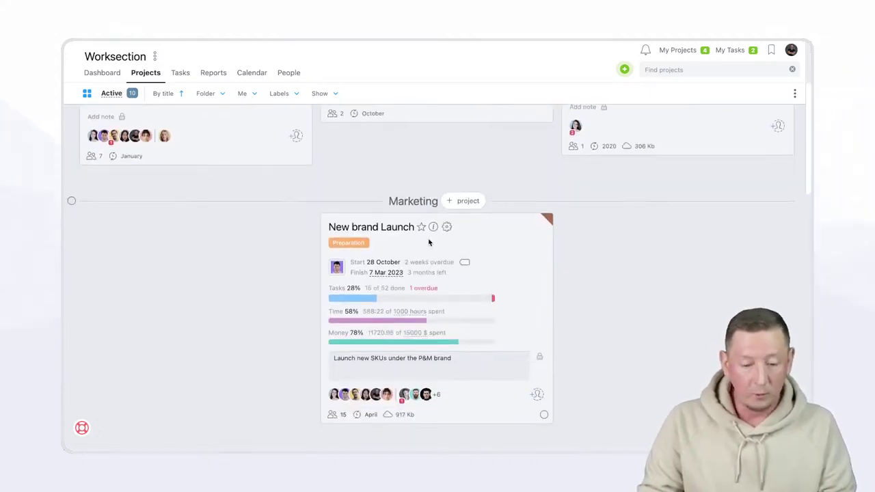
click(393, 231)
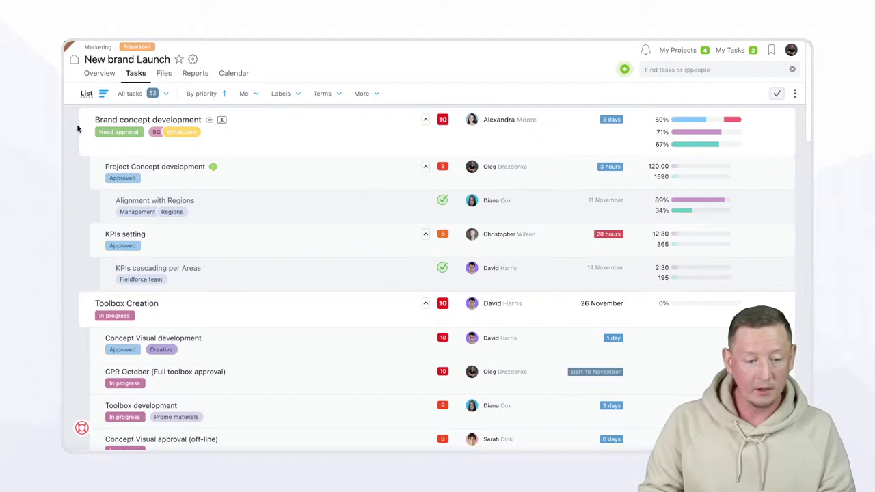
- Try selecting Brand concept development together with its subtasks Project Concept development and Alignment with Regions for bulk actions, and clear the selection
mouse_move(85, 125)
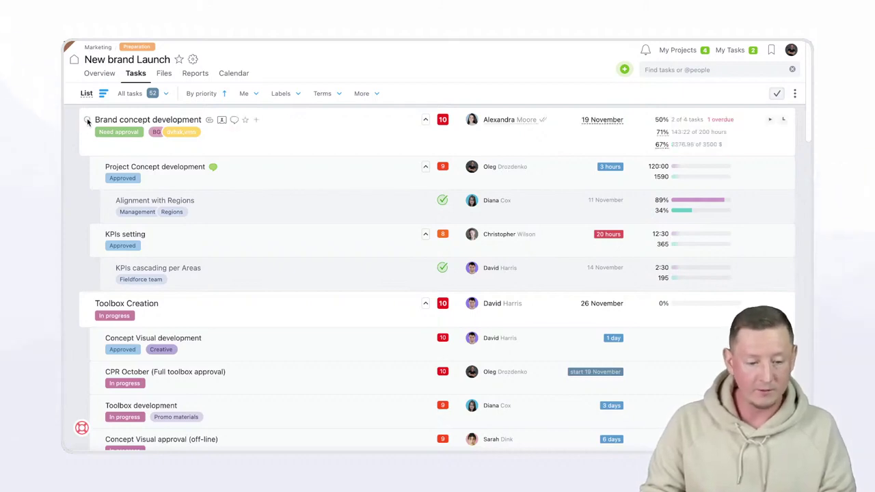
click(87, 120)
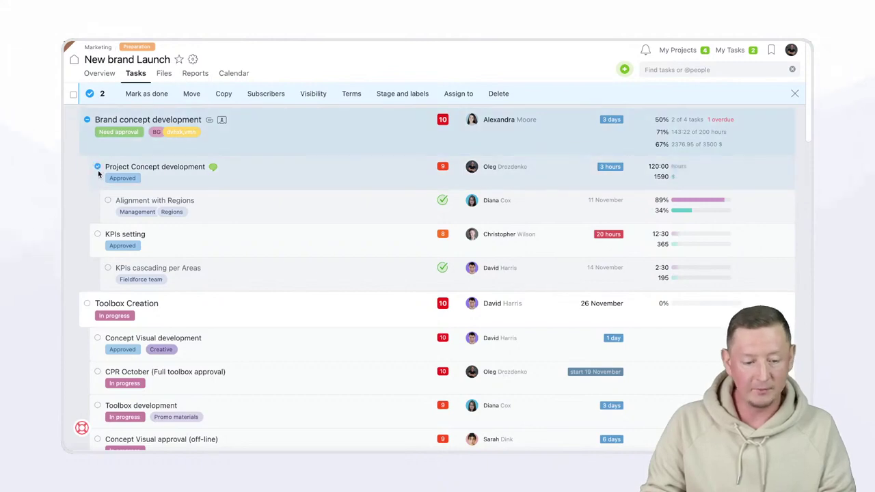
click(98, 168)
click(107, 199)
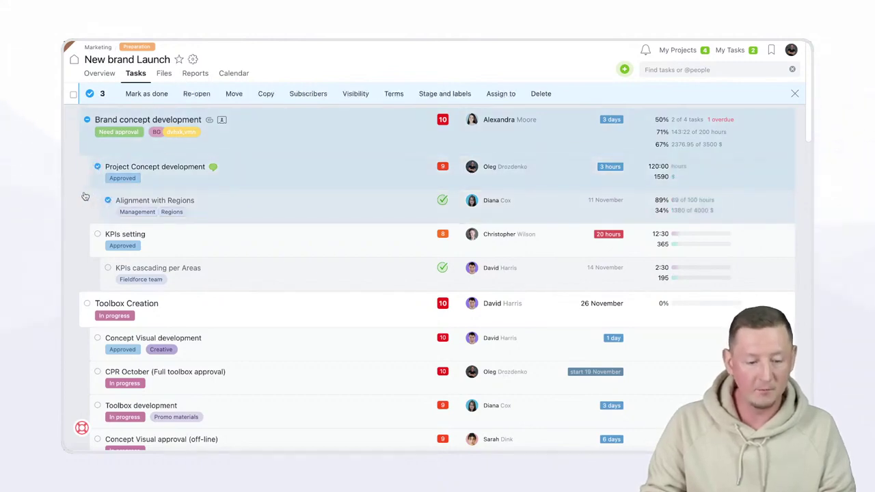
click(99, 198)
click(97, 166)
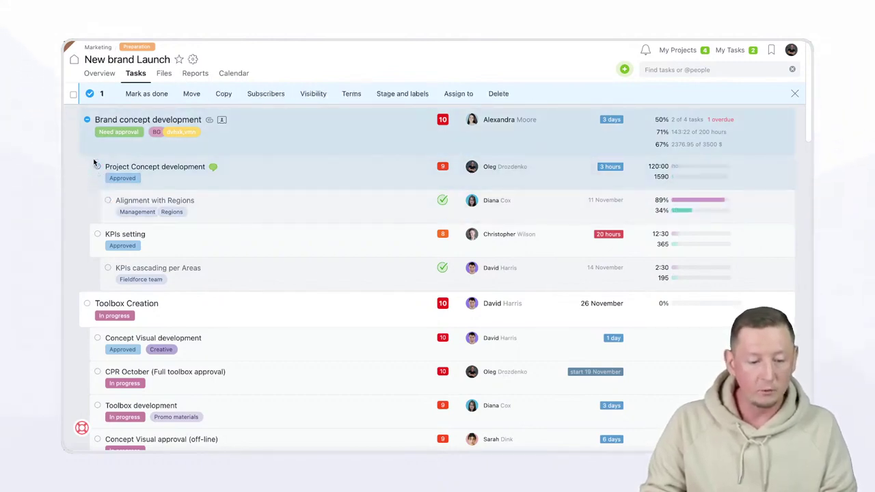
click(88, 119)
click(87, 120)
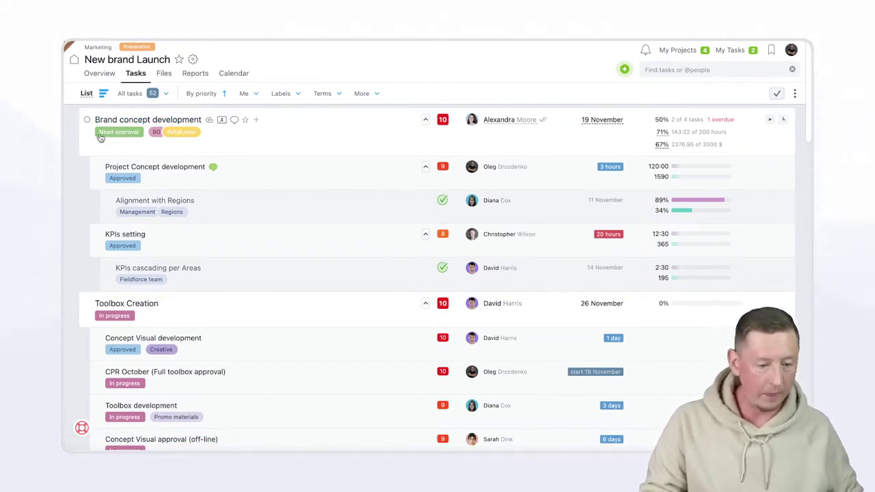
- Review the priority levels available for the Brand concept development task and close the choices without changing the priority
click(442, 120)
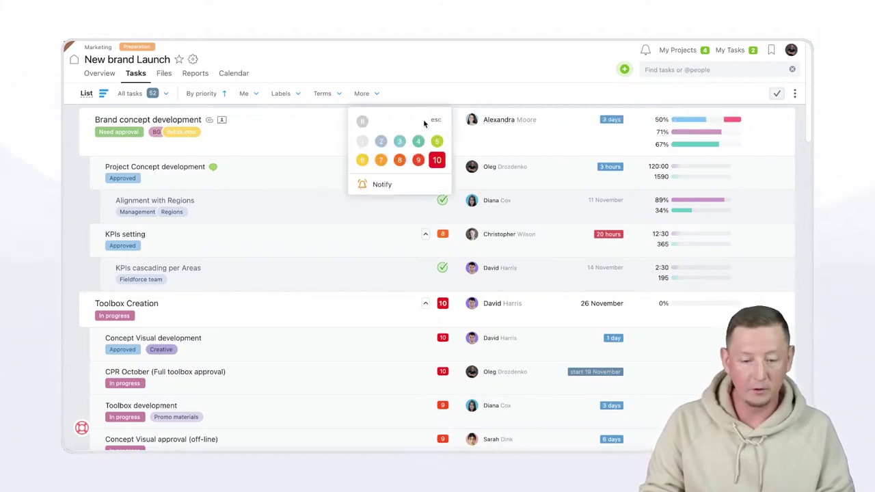
click(334, 135)
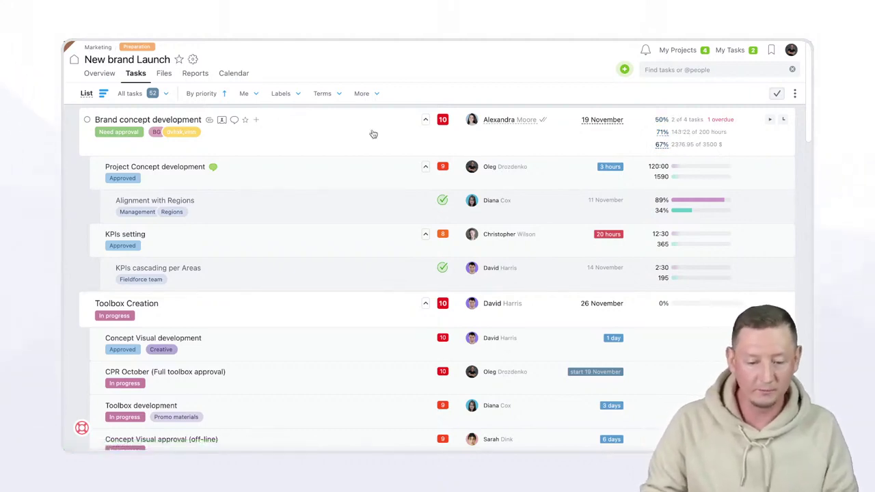
- Open the Brand concept development task and examine its description, attached files, comment history and new comment area
click(186, 121)
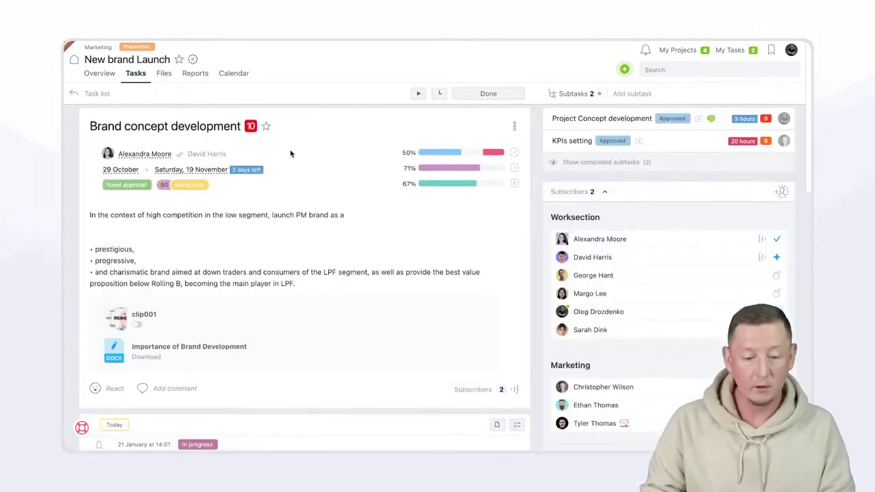
scroll(328, 183, down, 1)
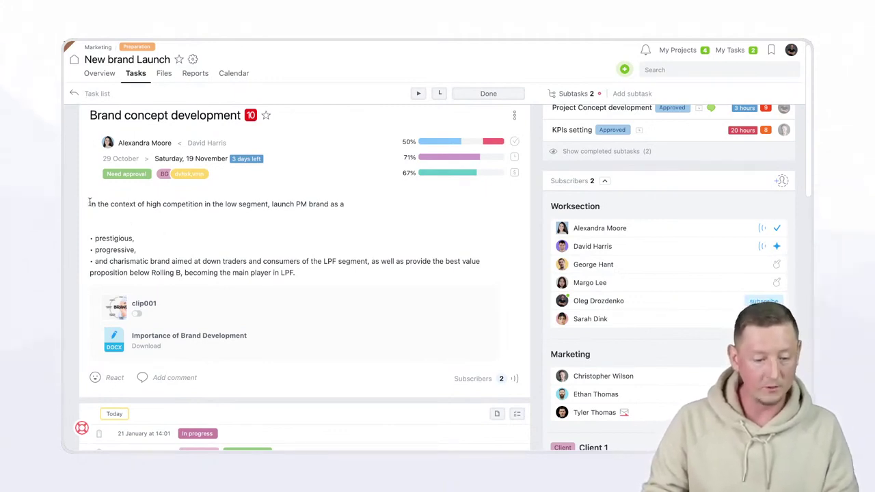
scroll(119, 229, down, 1)
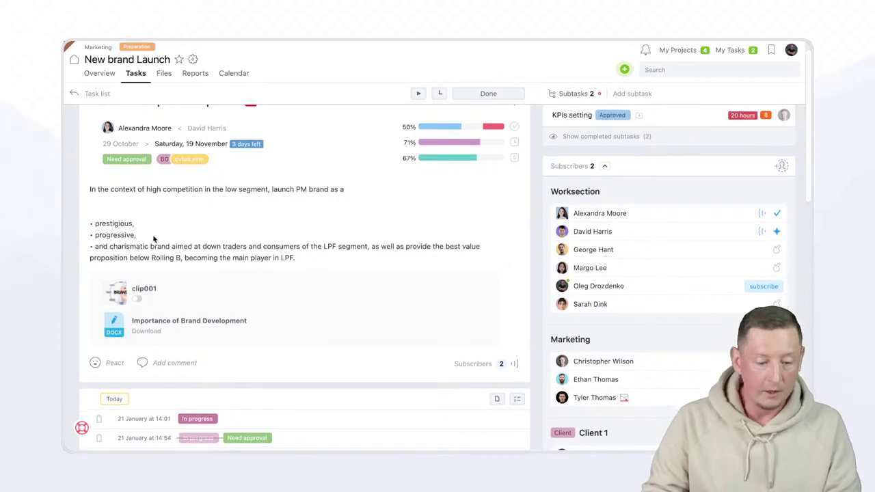
scroll(328, 282, down, 5)
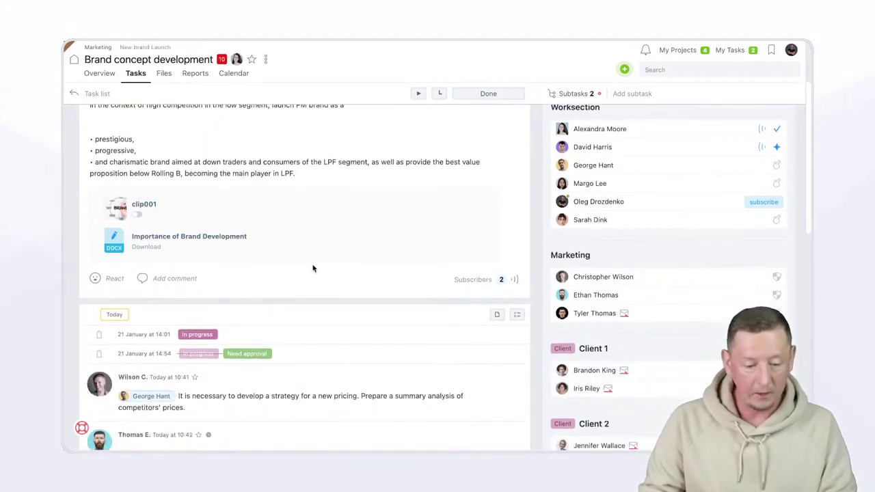
scroll(305, 264, down, 2)
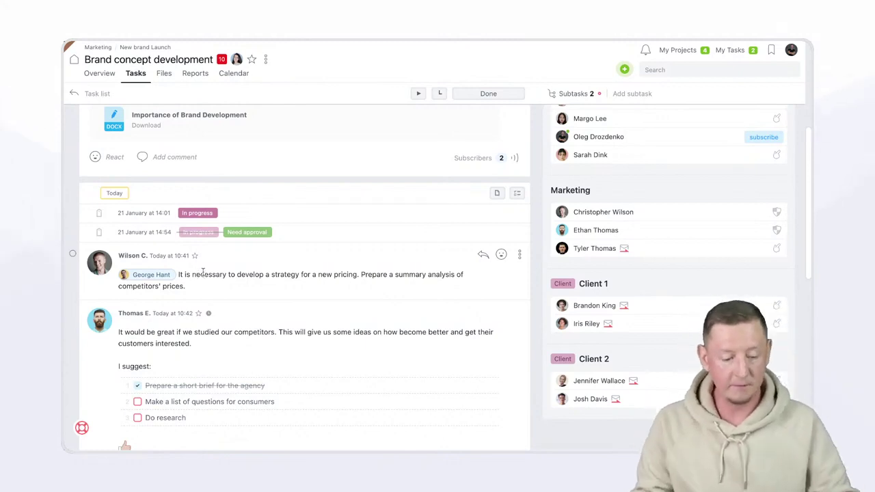
scroll(229, 285, down, 1)
scroll(229, 285, down, 10)
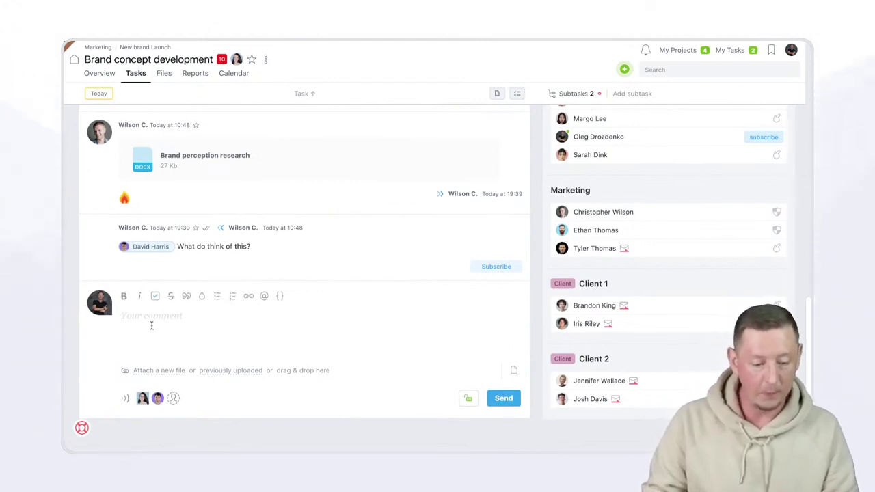
- Check which people can be mentioned in a new comment, close that list, and review the task's comments and subscribers
click(264, 298)
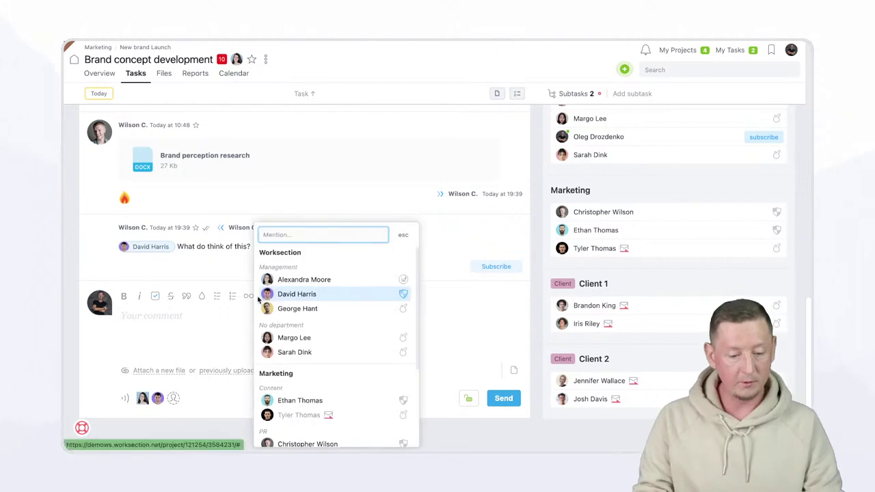
scroll(287, 308, down, 3)
scroll(290, 333, up, 3)
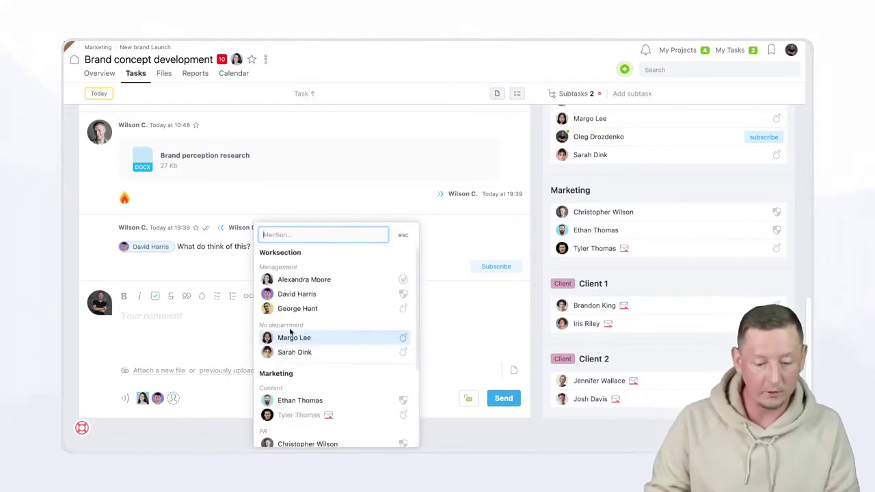
click(227, 334)
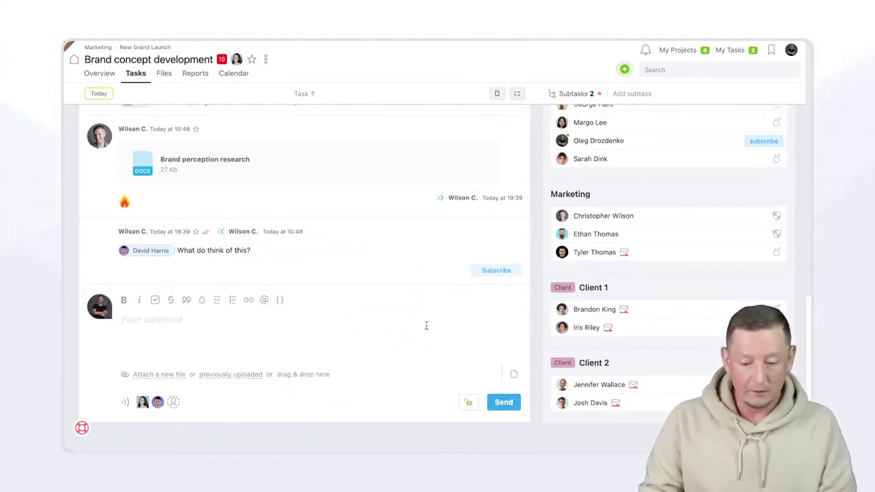
scroll(425, 322, up, 3)
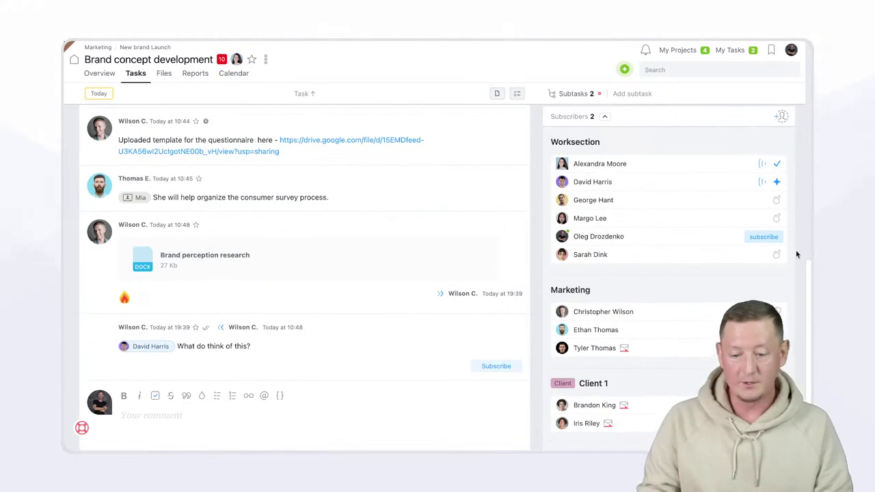
scroll(793, 359, down, 3)
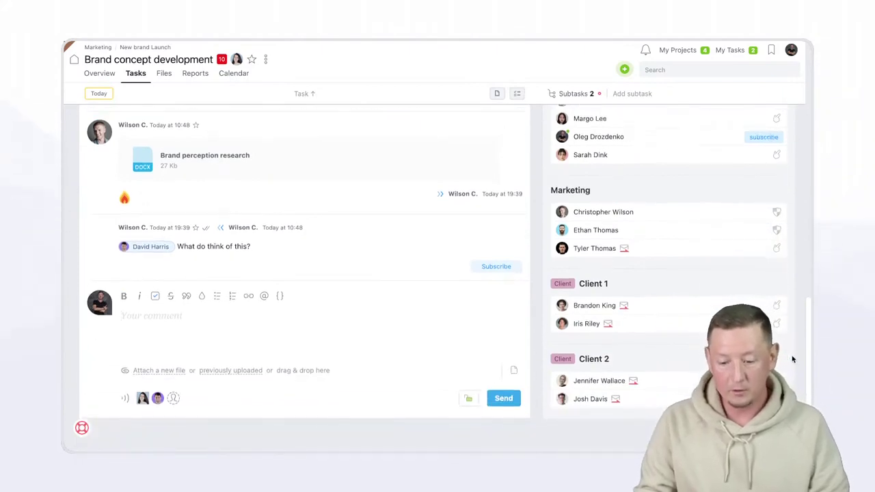
scroll(527, 351, up, 5)
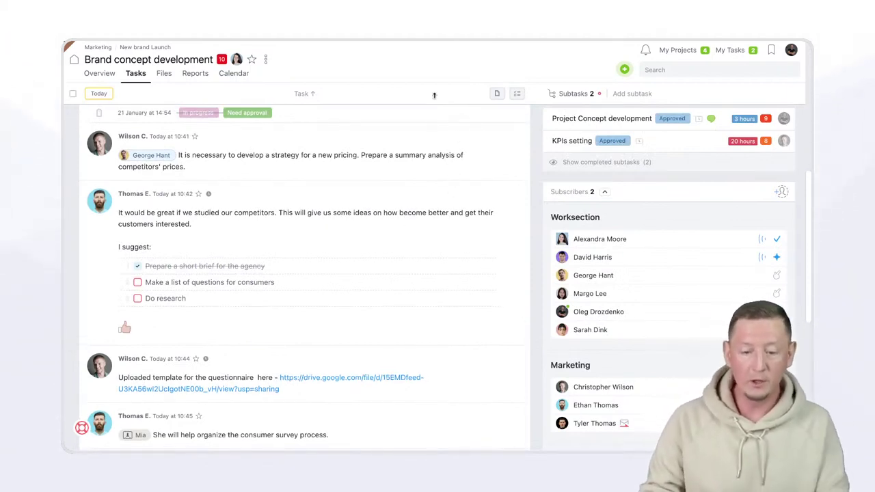
- Start a new task in the New brand Launch project and title it "new task"
click(624, 69)
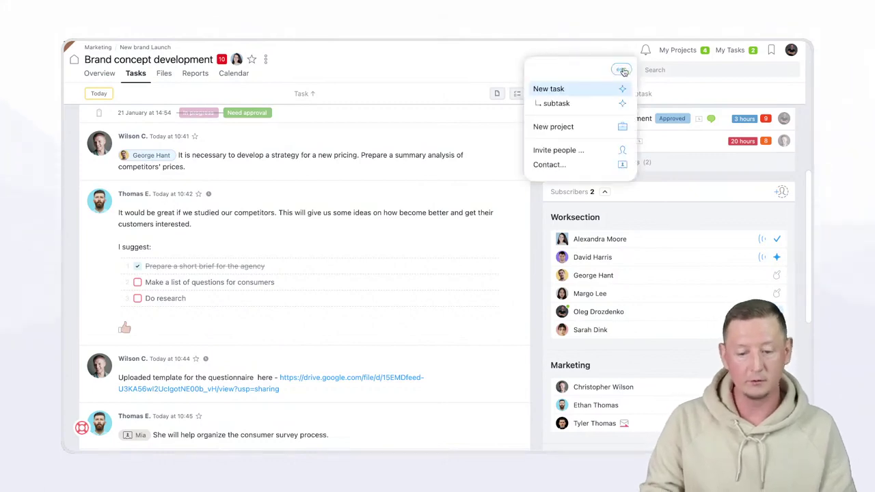
click(548, 89)
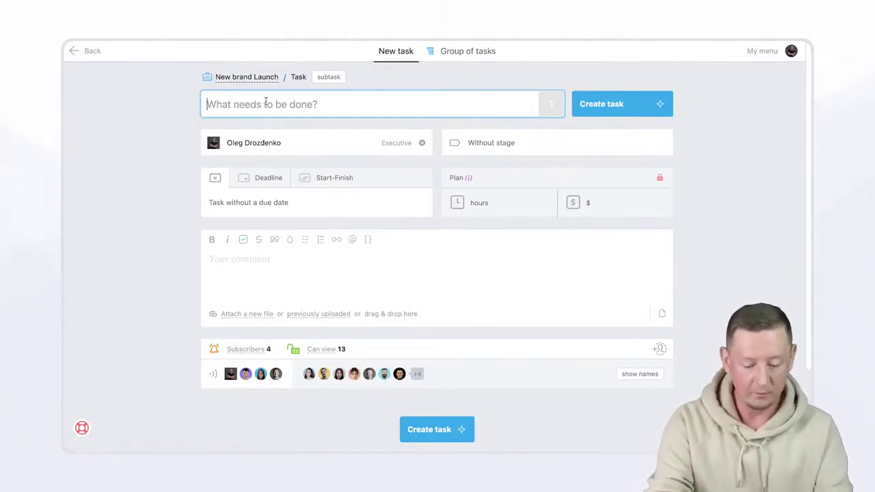
key(ctrl+space)
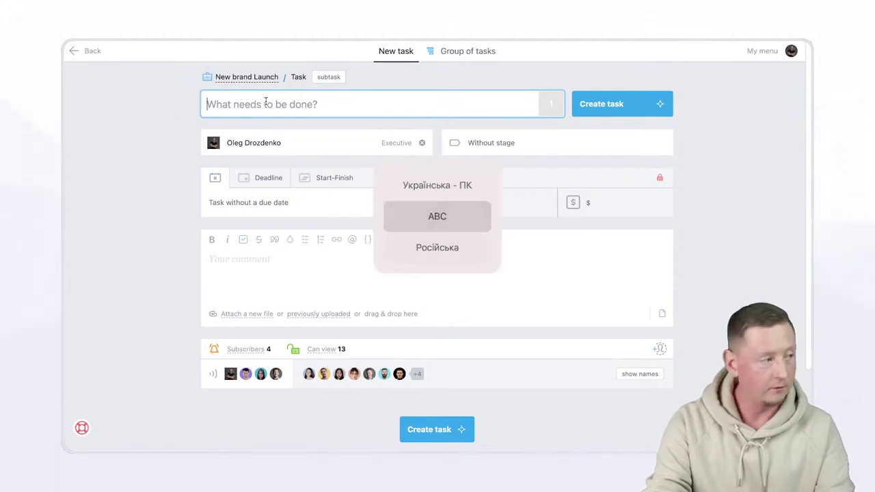
key(ctrl+space)
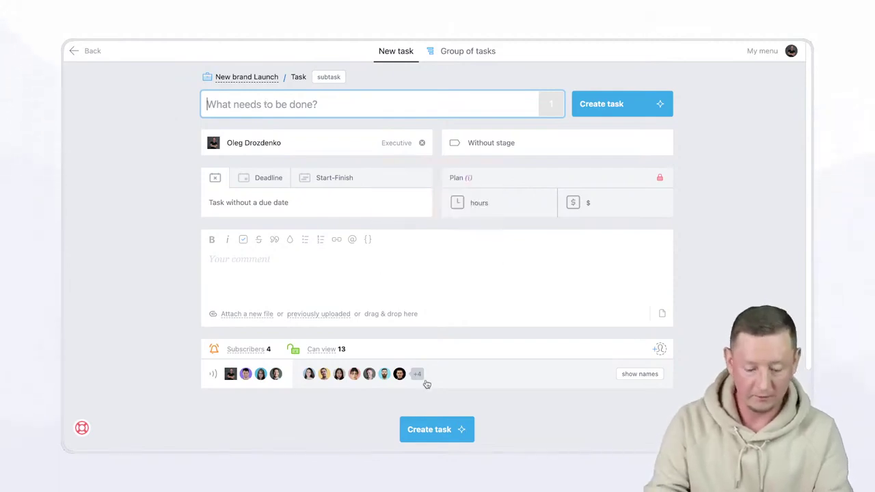
text(new task)
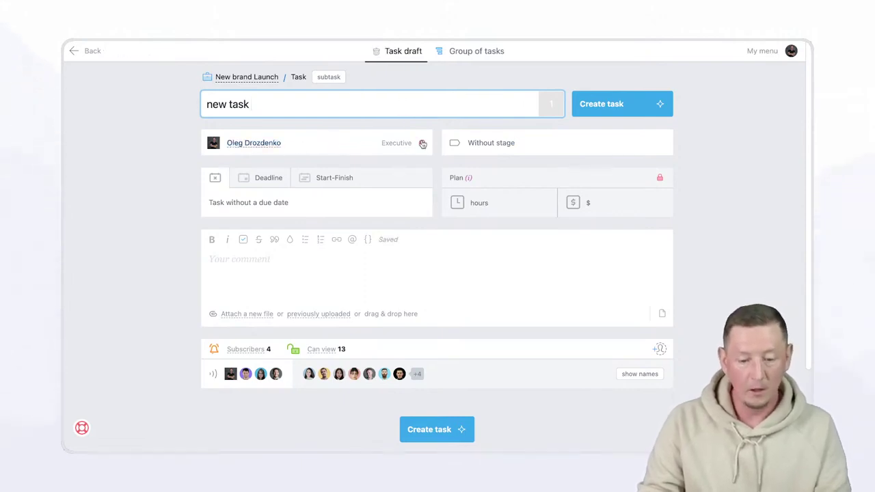
- Try the available stages for the new task and assign it the In progress stage
click(503, 143)
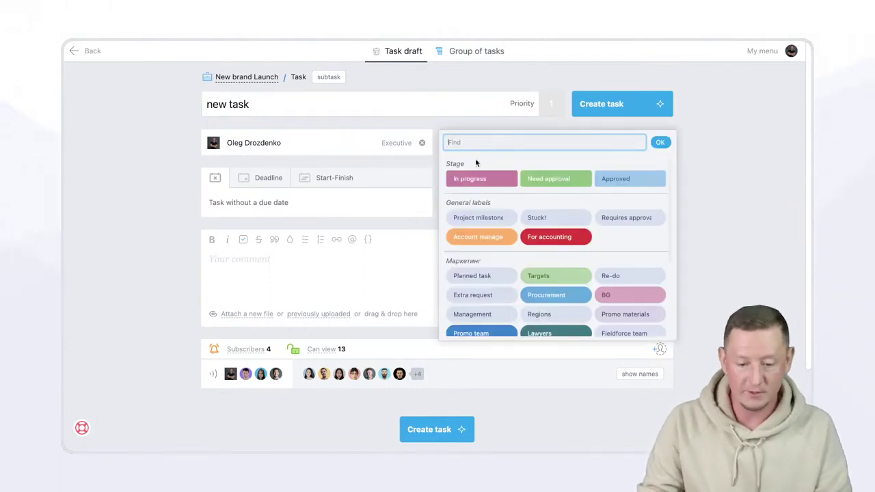
click(470, 180)
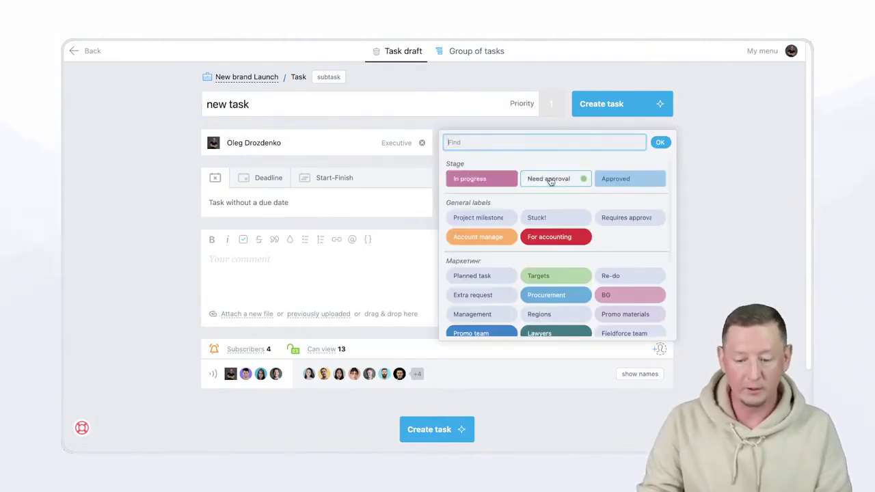
click(625, 178)
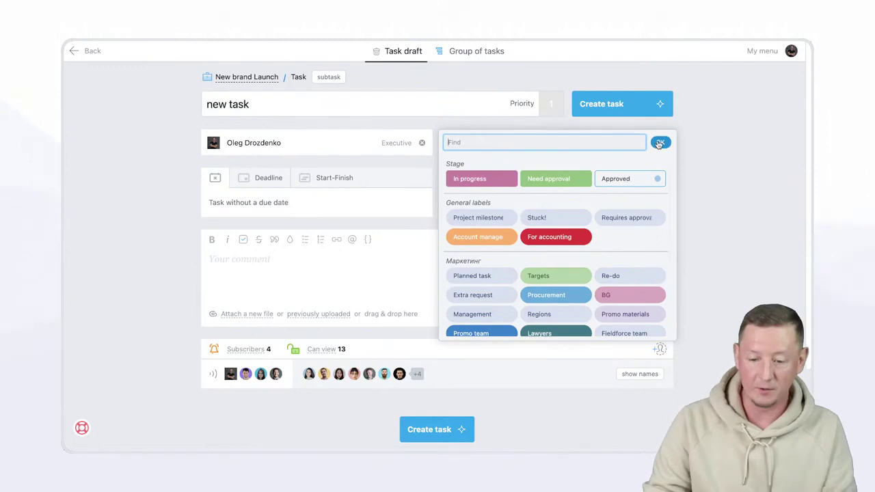
click(482, 181)
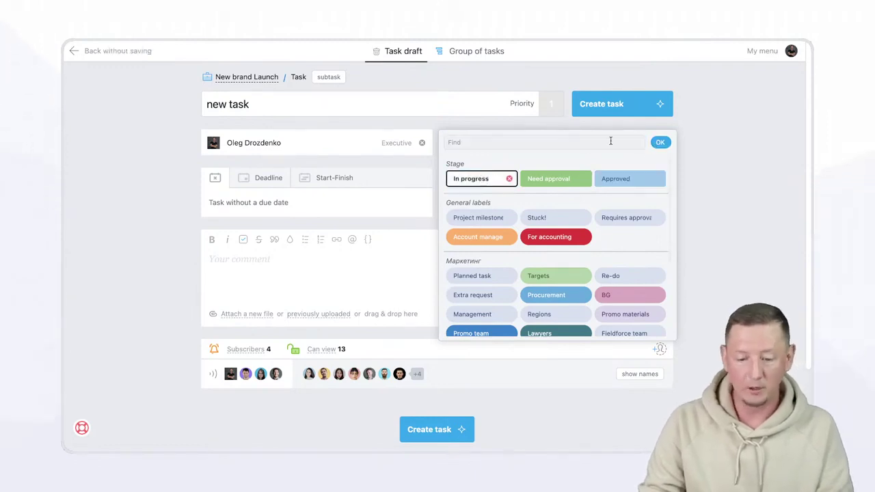
click(662, 142)
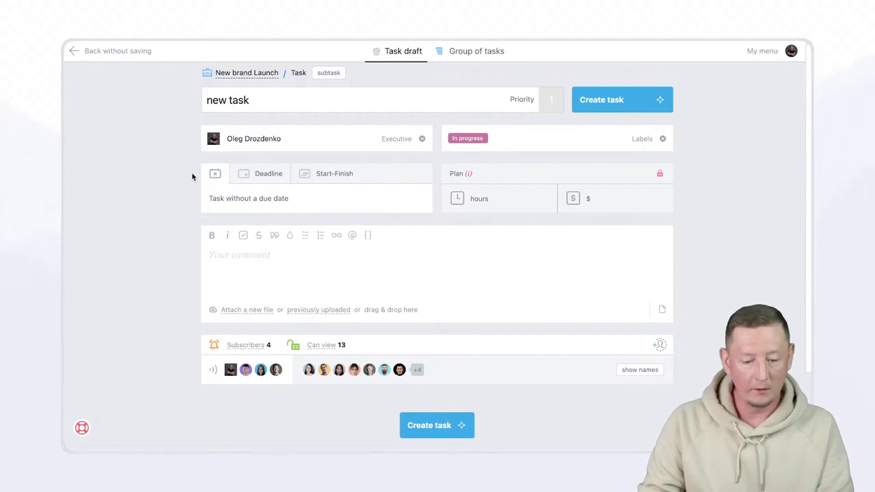
- Try a start-finish range of 21 to 25 November 2022 for the new task and close the date picker without applying it
click(263, 175)
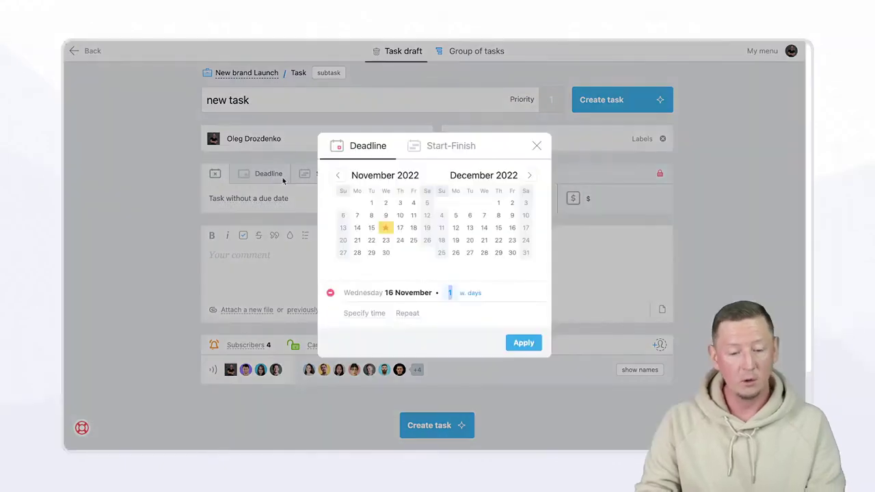
click(455, 150)
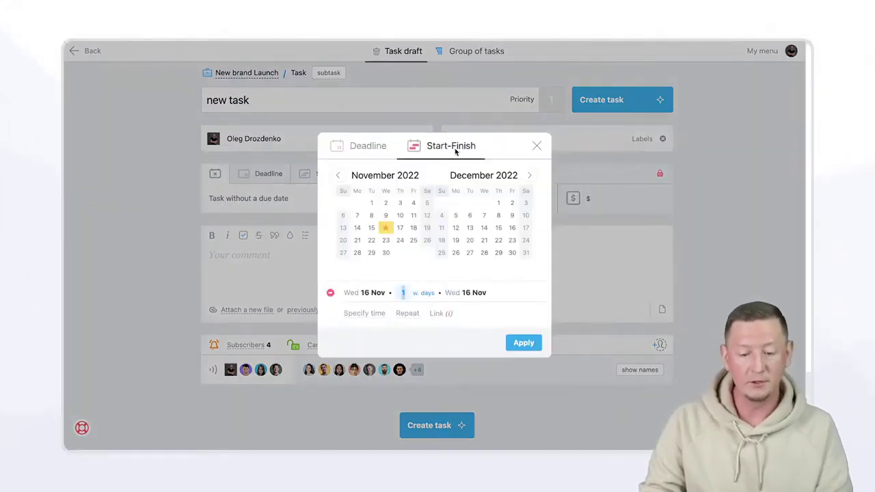
click(357, 241)
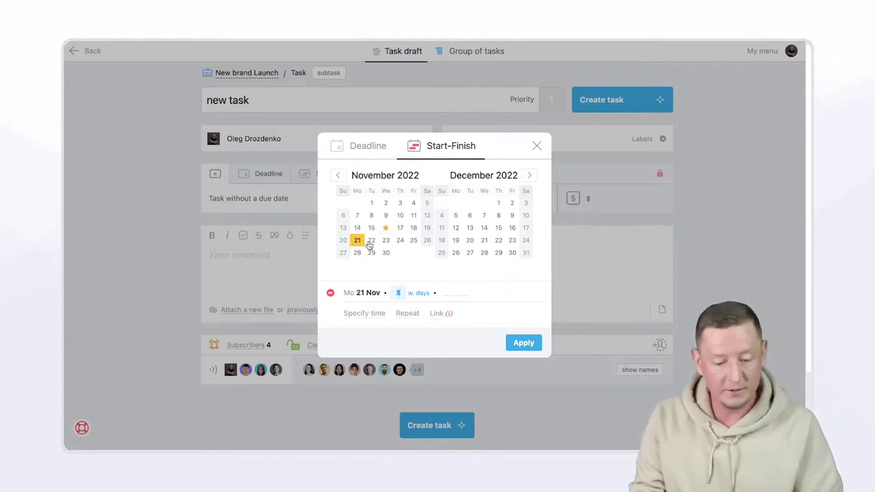
click(413, 240)
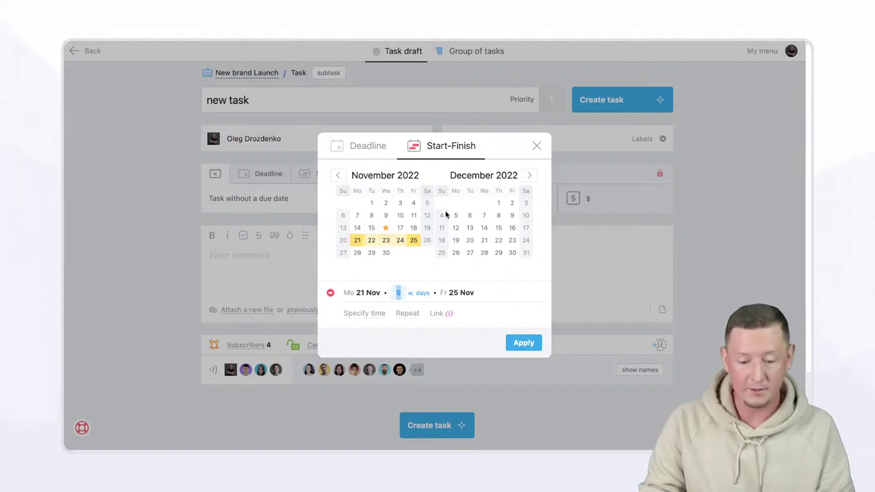
click(537, 145)
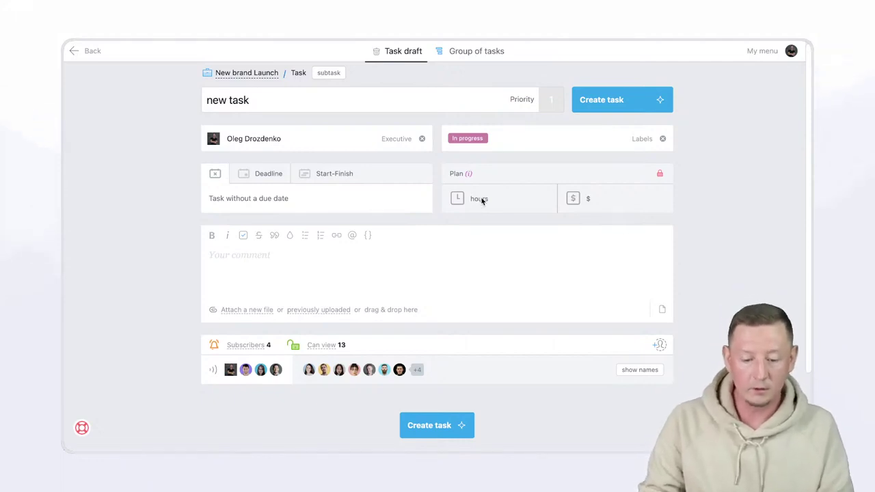
- Examine the new task's planned hours and budget fields and its comment area without entering anything
click(481, 200)
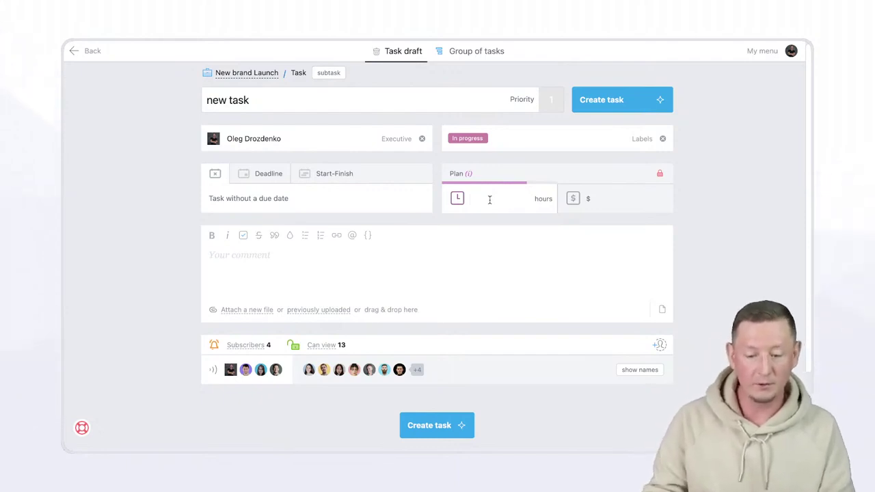
click(606, 197)
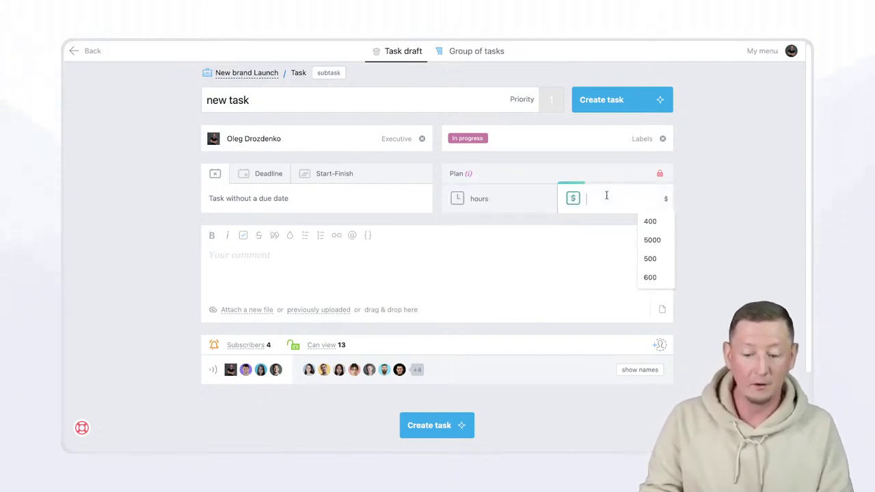
scroll(293, 254, down, 1)
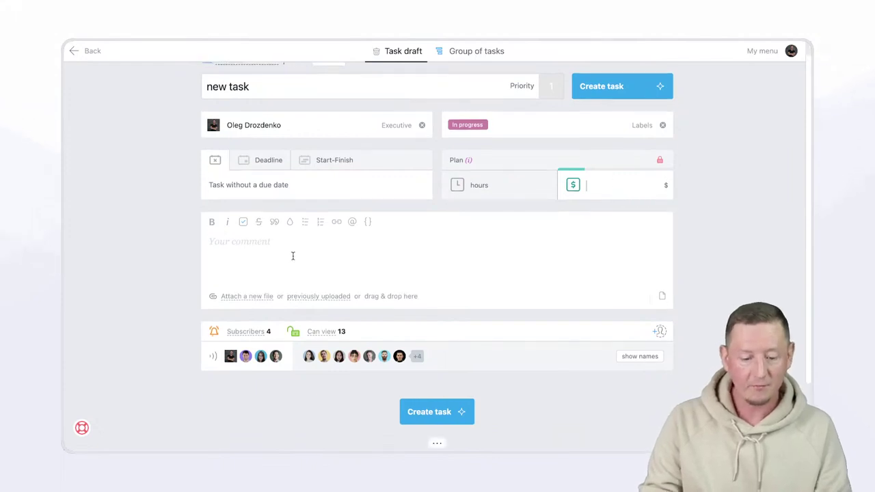
click(235, 250)
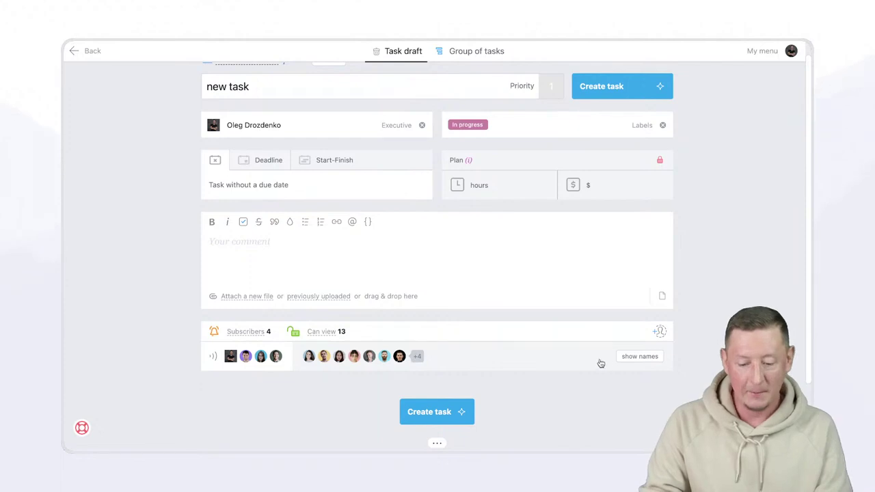
- Show the names of the new task's subscribers and people with viewing access, and review the list by team
scroll(555, 357, down, 1)
scroll(555, 358, down, 1)
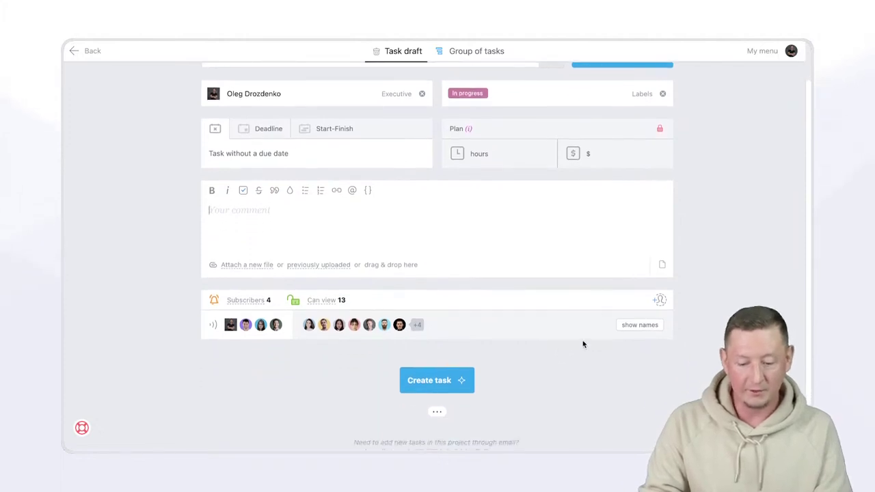
click(629, 327)
scroll(545, 336, down, 5)
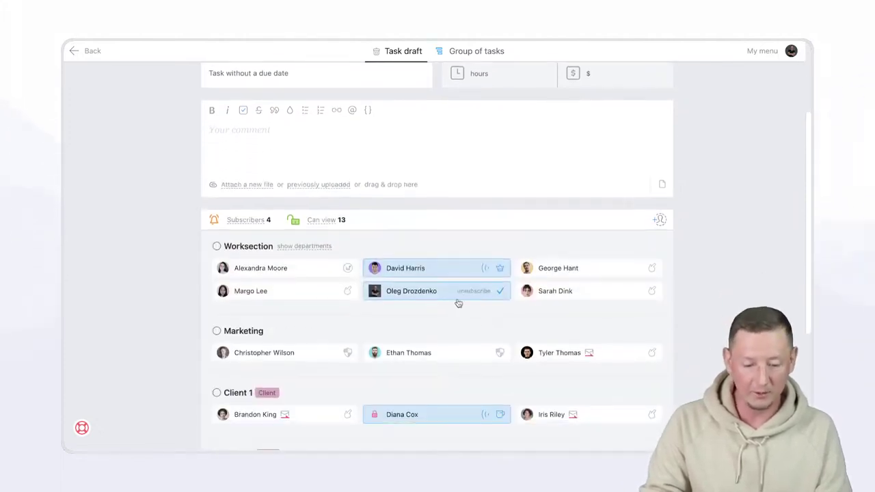
scroll(410, 244, up, 6)
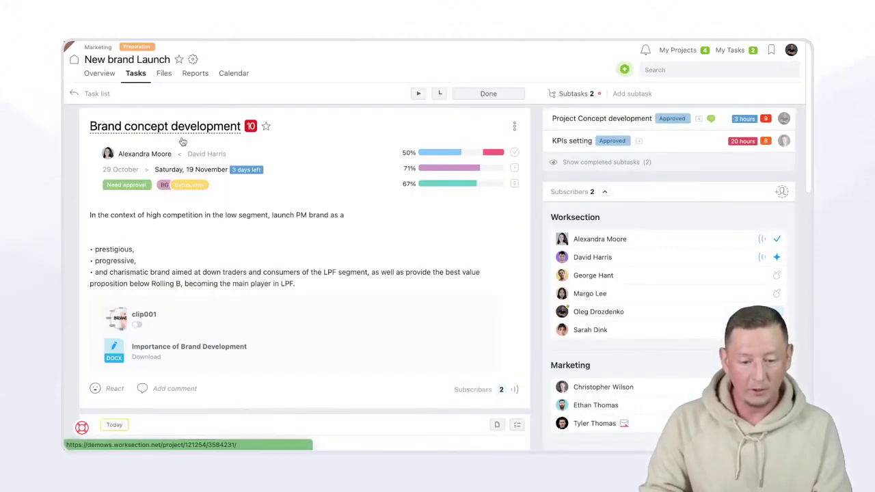
- Check the options for creating new items, then start a new project and name it "project new"
click(624, 70)
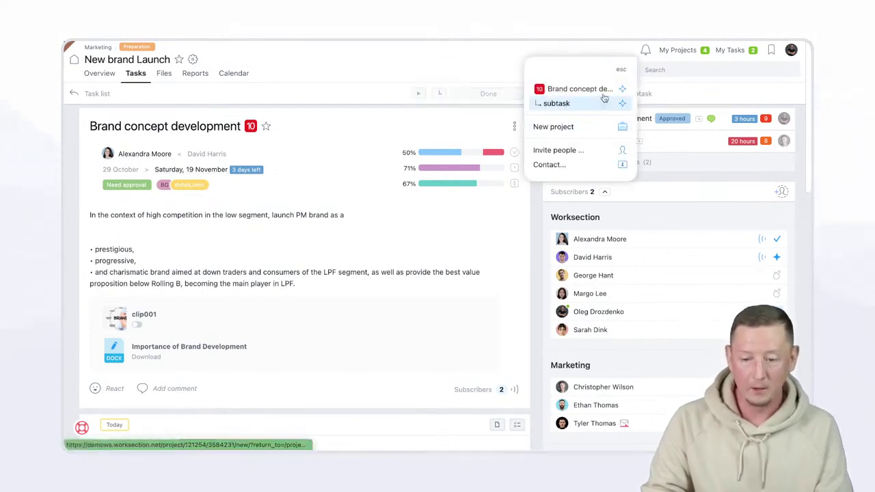
click(504, 70)
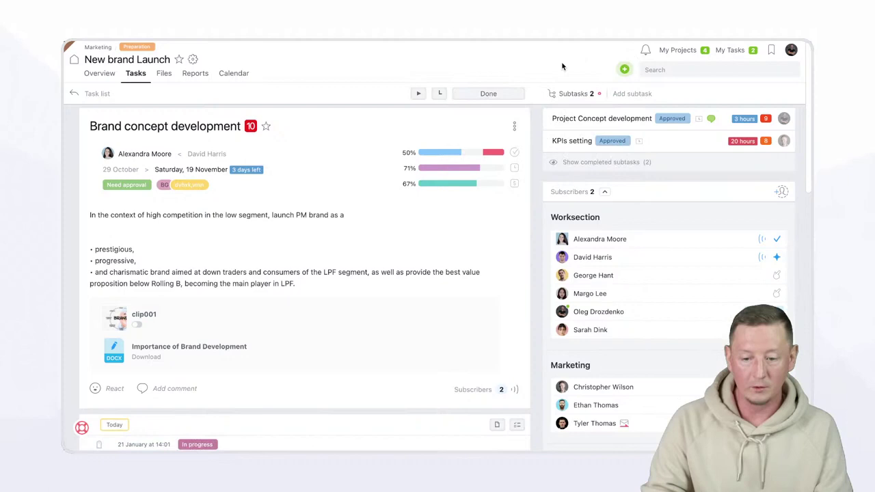
click(624, 71)
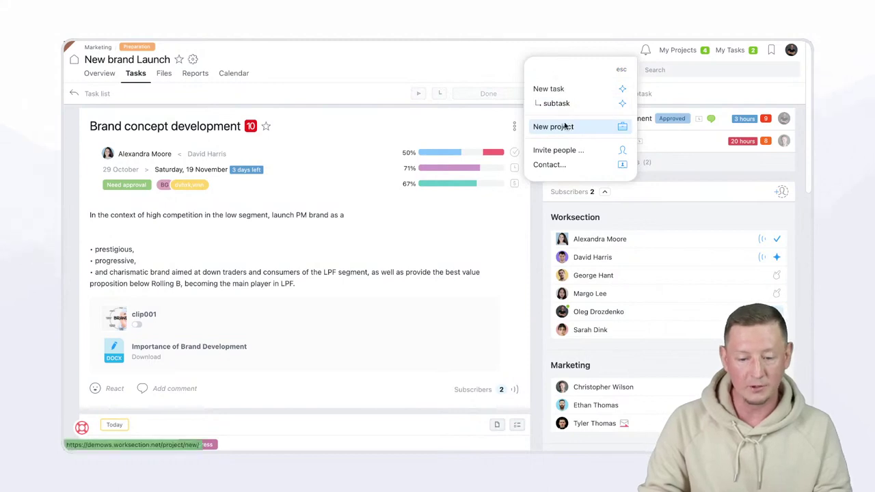
click(564, 126)
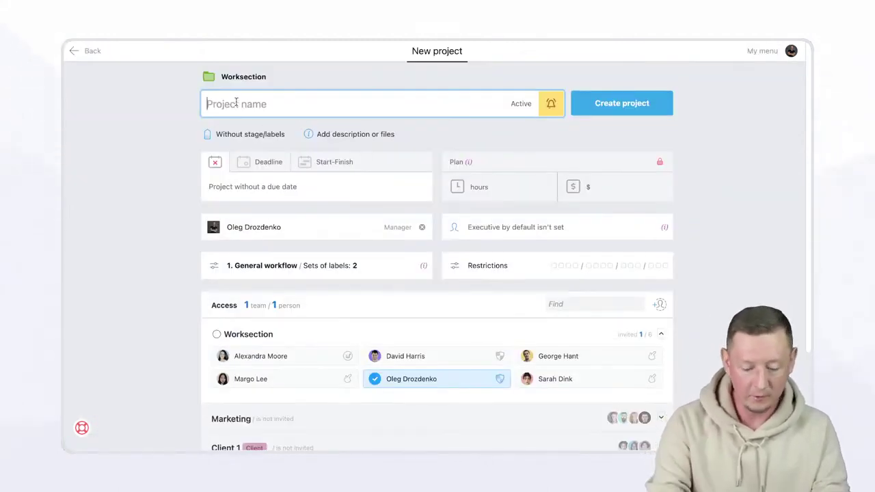
text(projec)
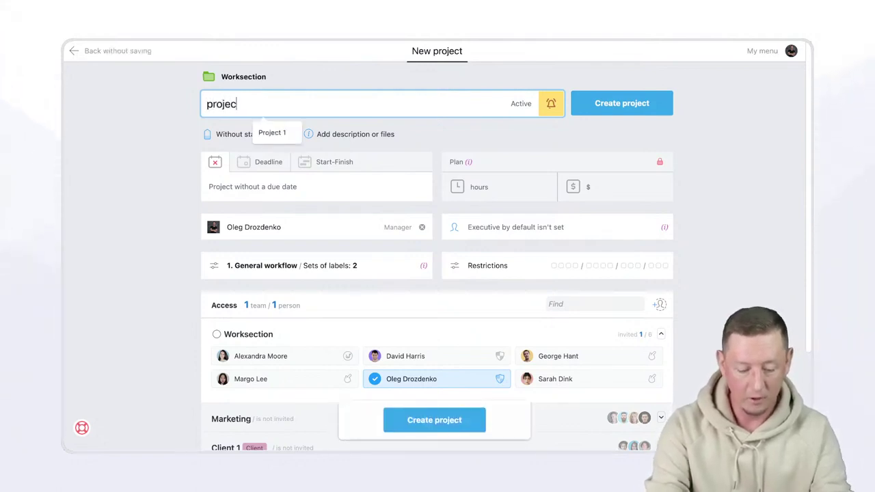
text(t new)
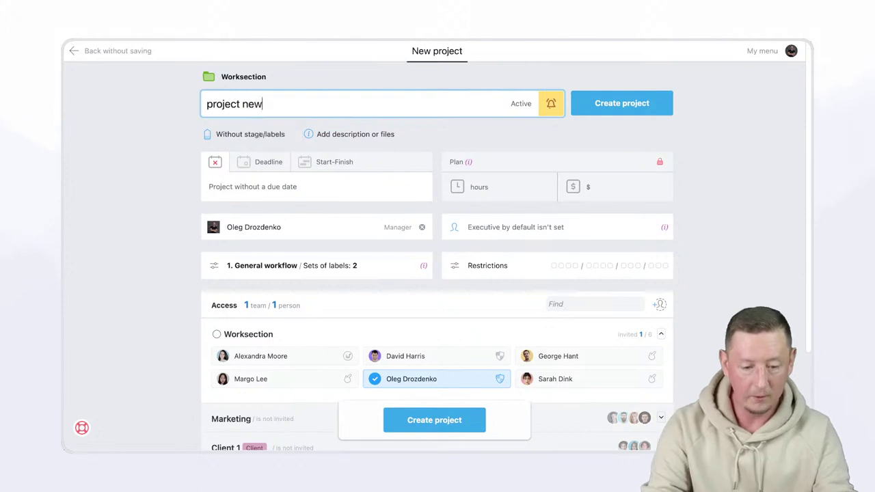
- Check the Active and Mute status options and colors for the new project, and look over the rest of the form
click(551, 104)
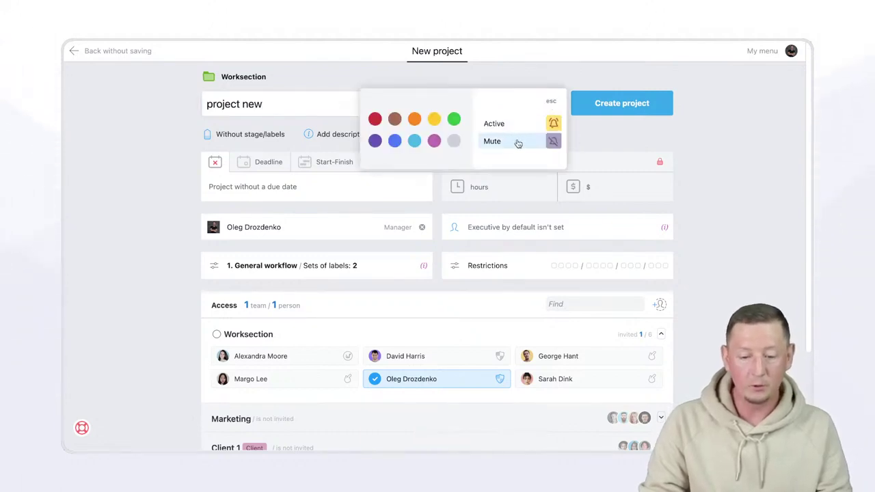
click(578, 141)
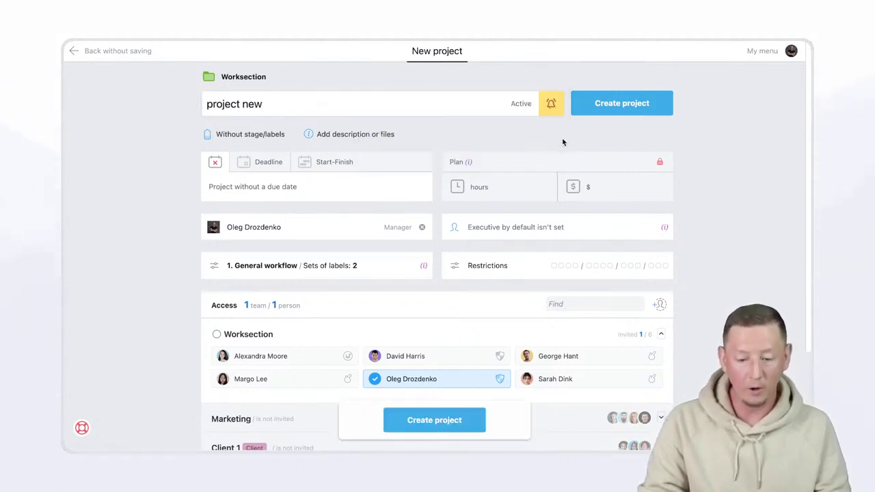
scroll(469, 267, down, 2)
scroll(458, 244, up, 2)
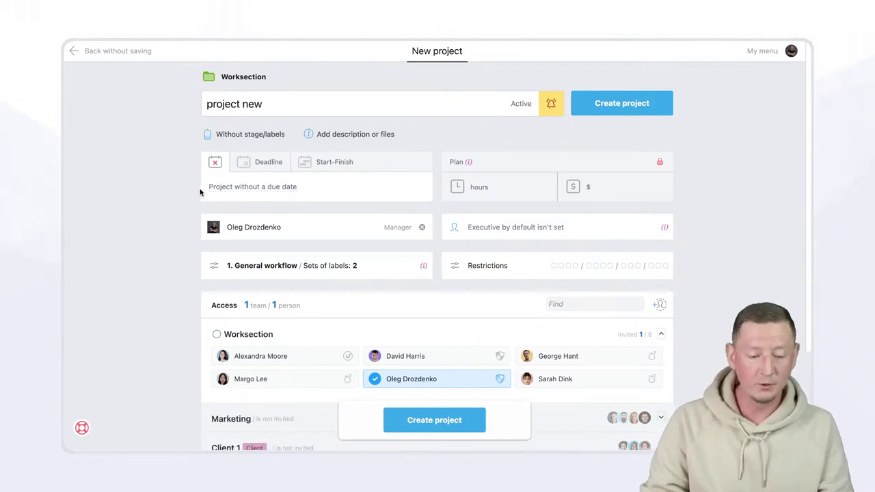
- Try a 30 November 2022 deadline for the project, view the start-finish option, and close the date picker without applying
click(264, 168)
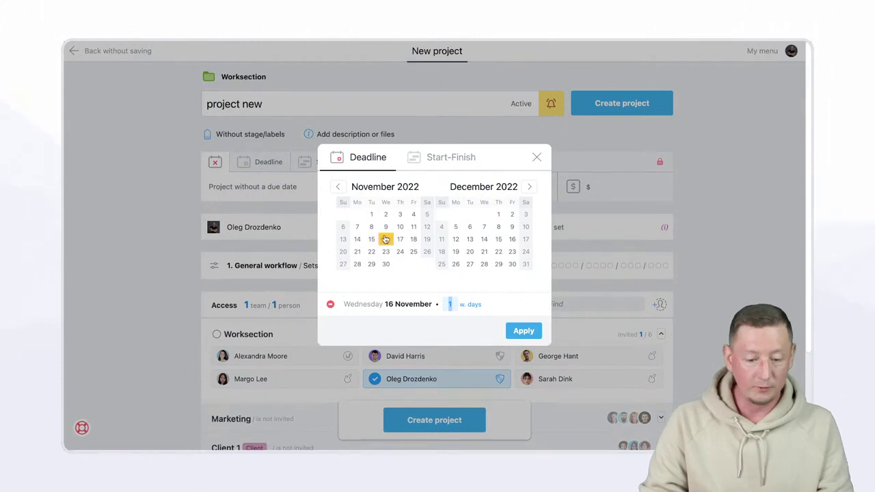
click(386, 264)
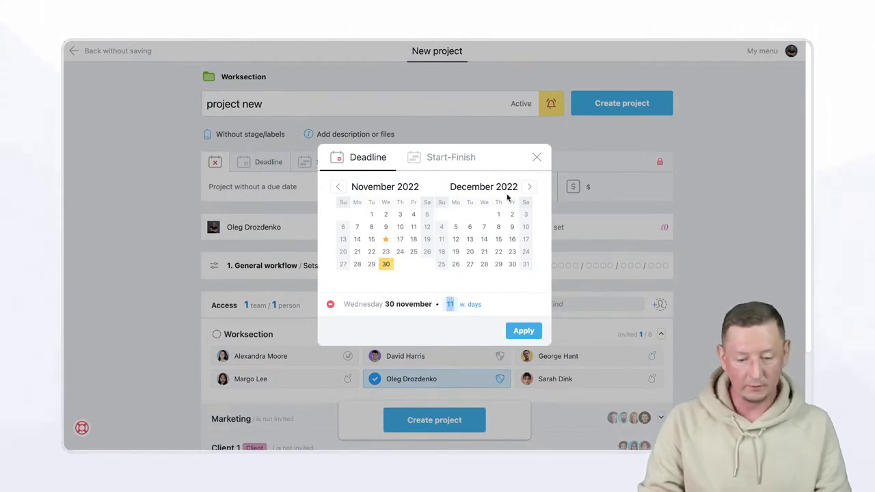
click(451, 158)
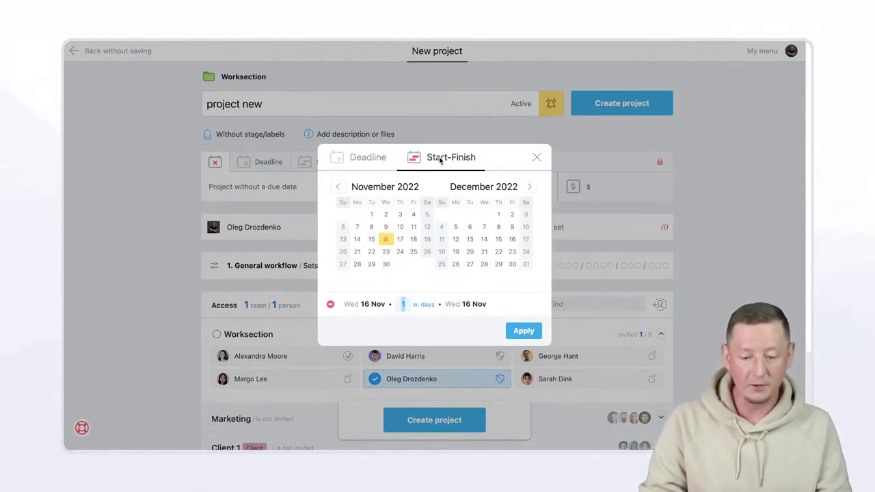
click(538, 158)
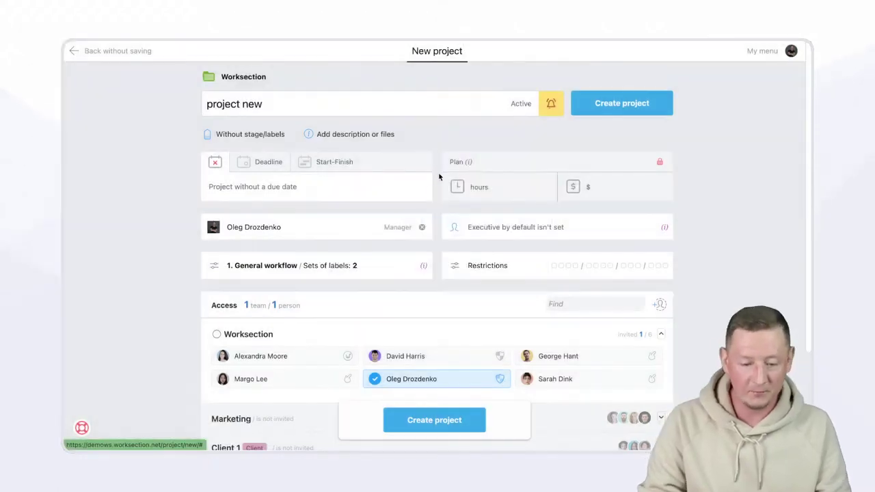
- Examine the project's planned hours and budget fields and leave both without a value
click(511, 188)
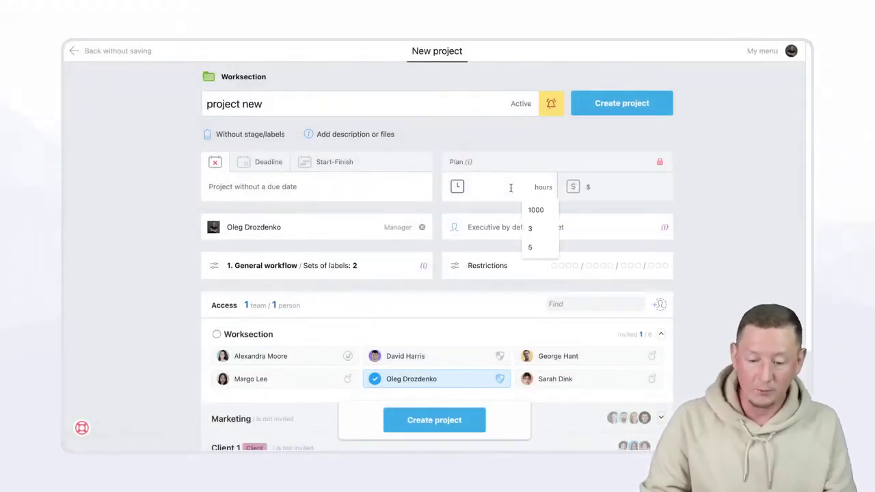
click(622, 185)
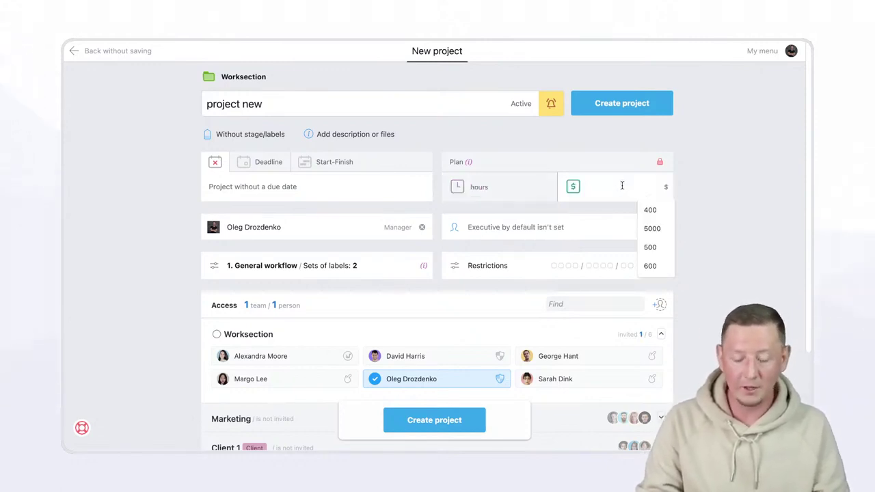
click(716, 189)
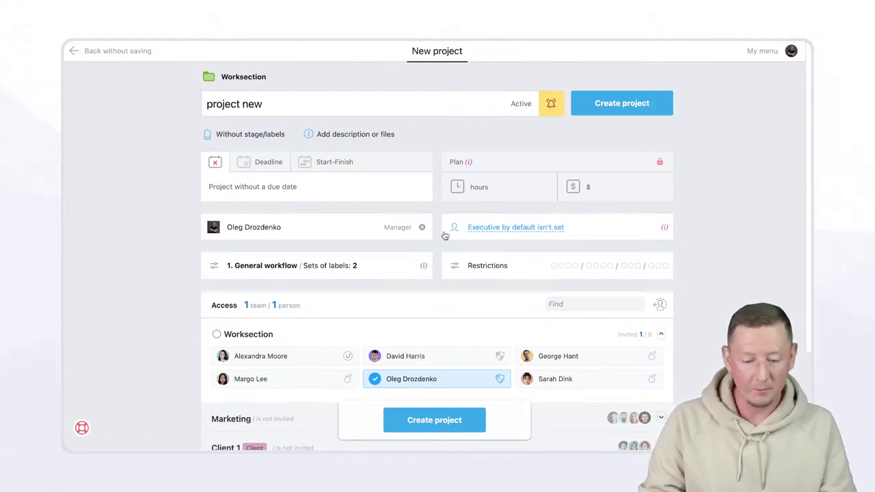
- Open the project restrictions, try the Can mark task as done permission, clear it again and confirm the dialog
scroll(424, 234, down, 1)
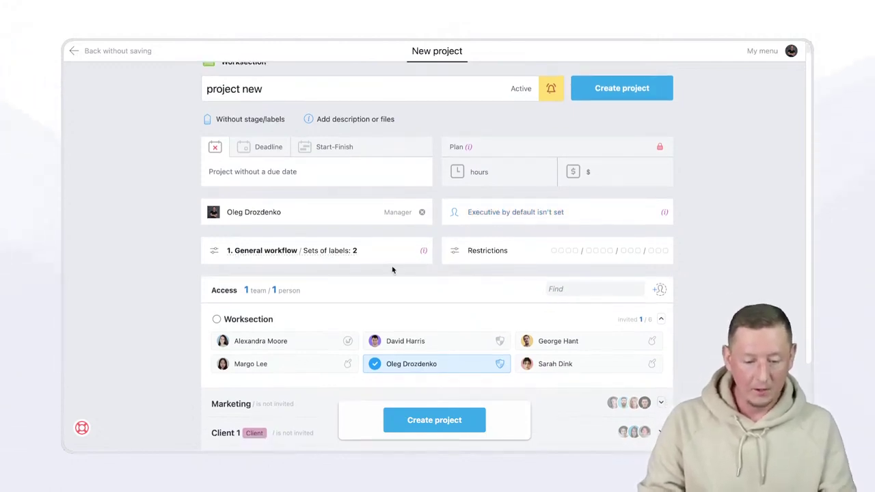
click(492, 252)
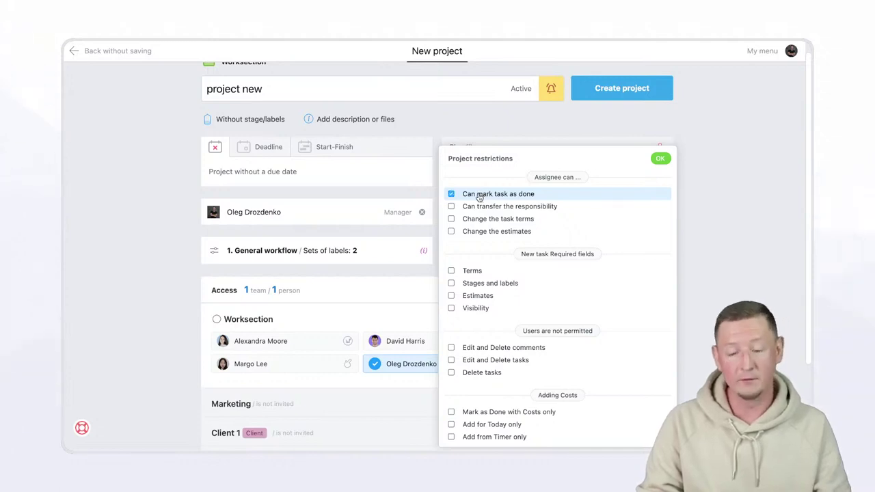
click(453, 195)
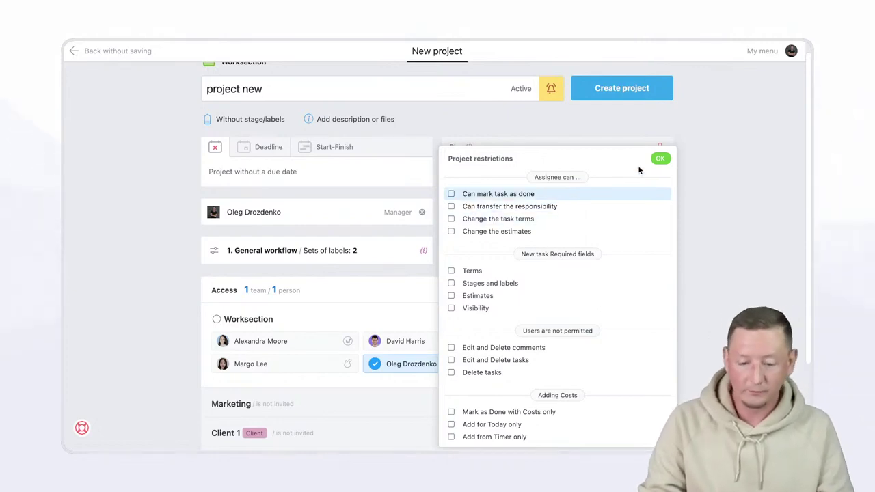
click(659, 158)
- Try giving the first listed Worksection team member access to the new project, then withdraw that access
scroll(339, 254, down, 1)
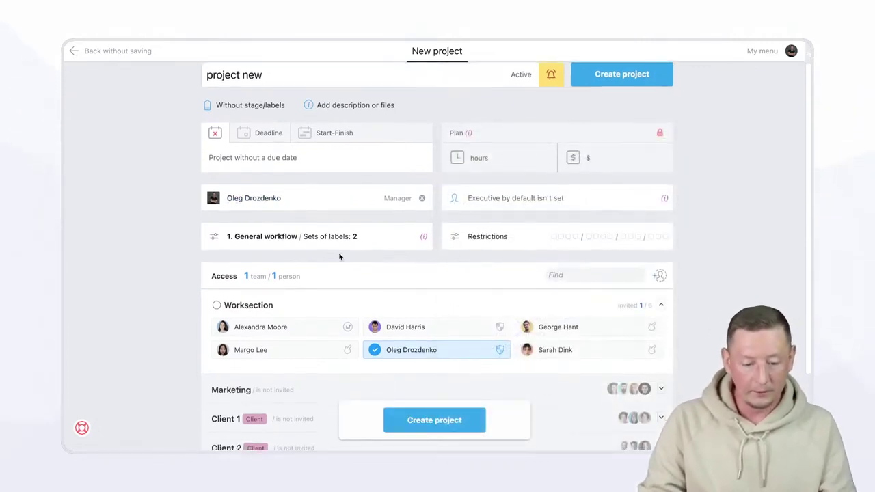
scroll(199, 289, down, 3)
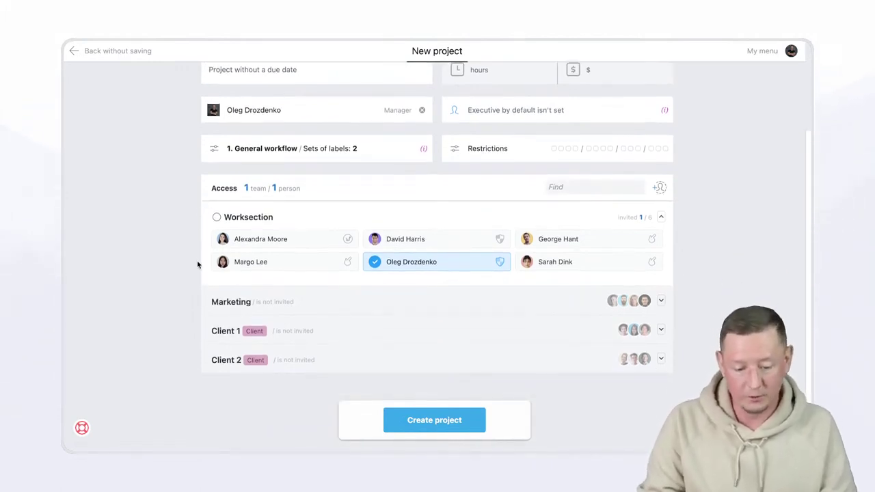
click(320, 242)
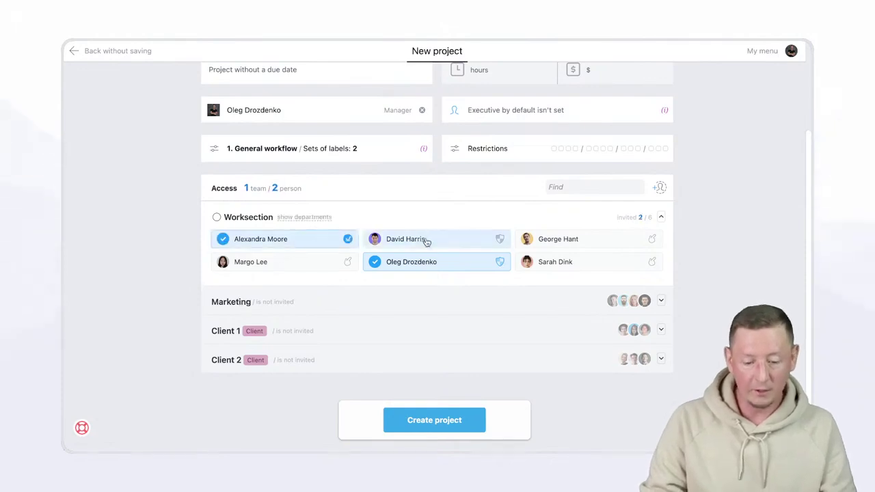
click(280, 243)
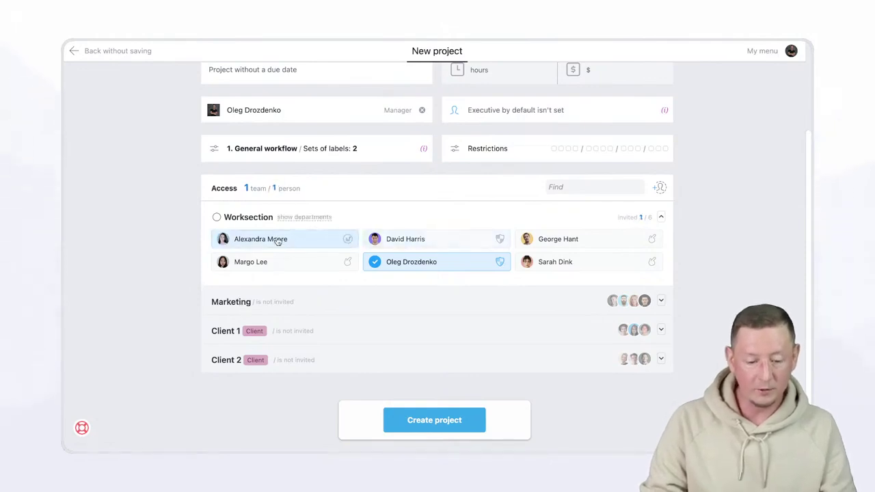
- Try giving the whole Worksection team access to the new project, withdraw it, and leave the project form without saving
click(217, 218)
click(217, 218)
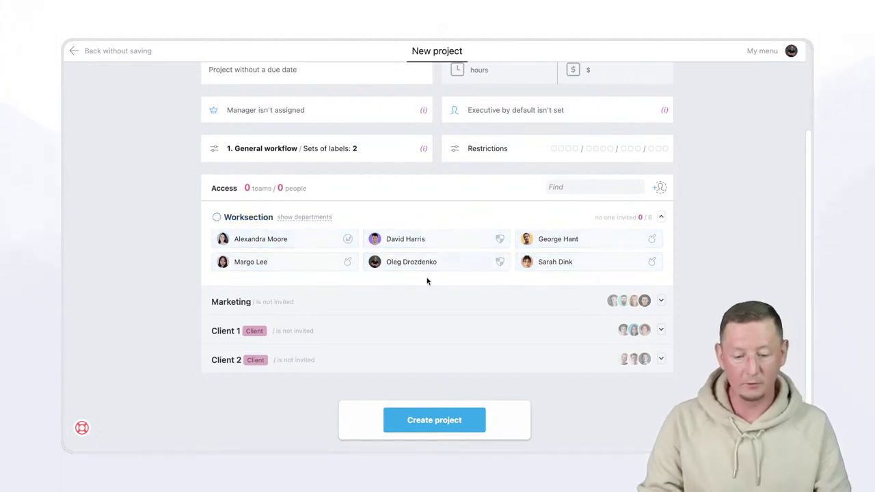
scroll(273, 287, up, 3)
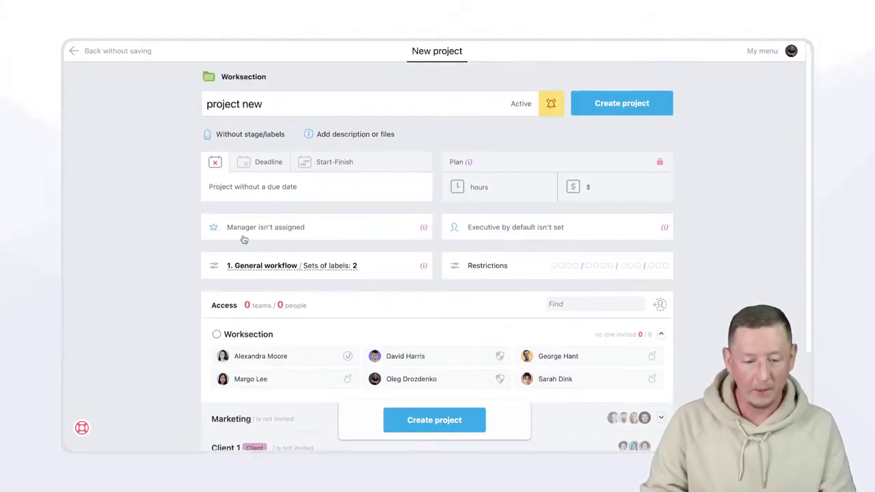
click(75, 52)
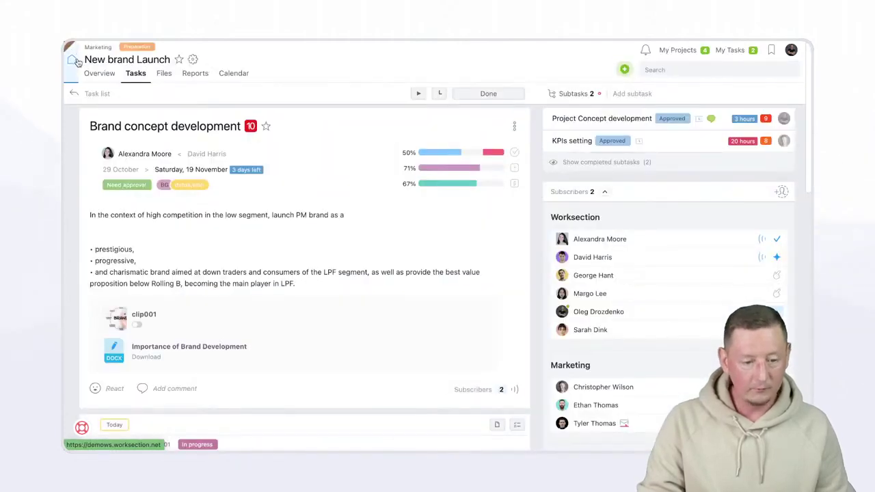
- Return to the account dashboard and open the account-wide task list
click(83, 63)
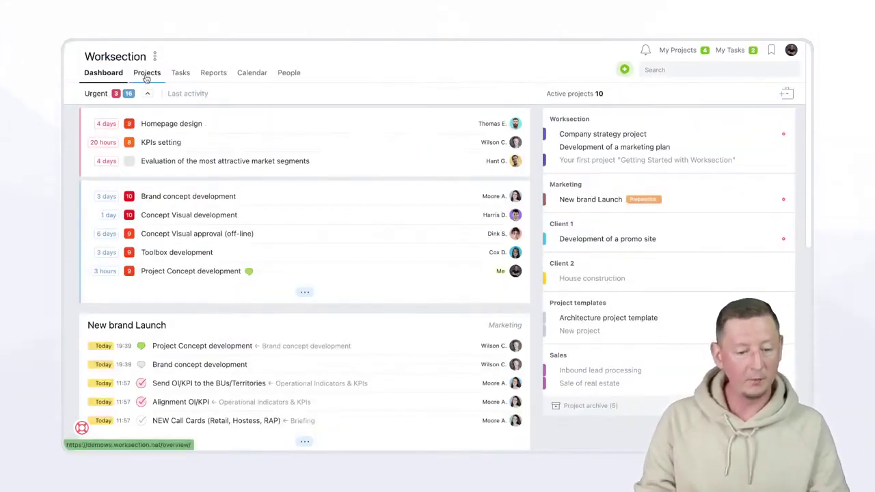
mouse_move(182, 75)
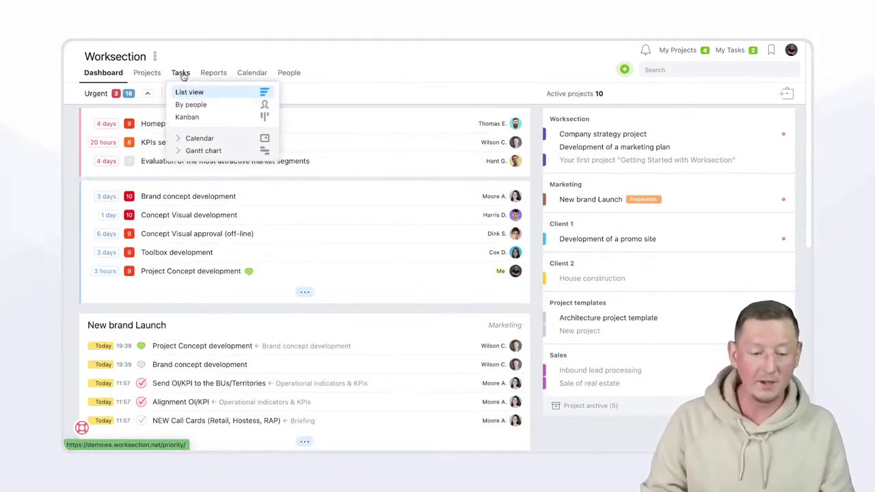
click(182, 74)
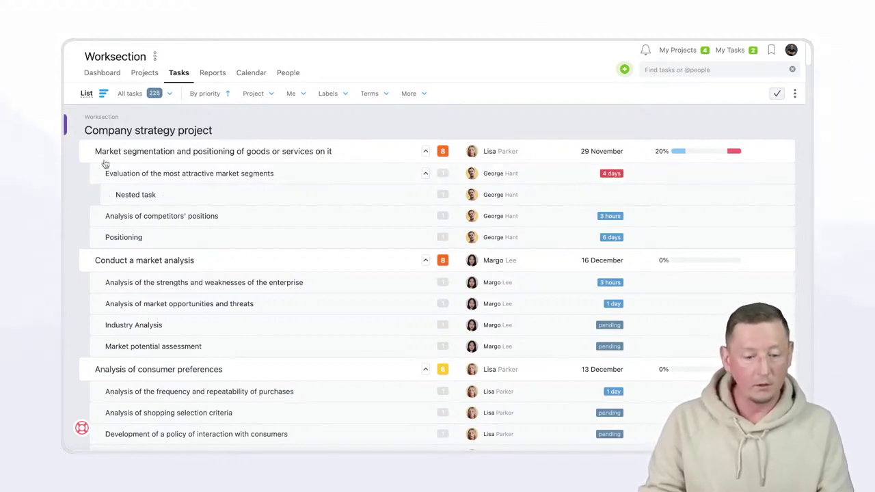
- View the account's tasks by people and on the General workflow Kanban board, and return to the list view
click(87, 94)
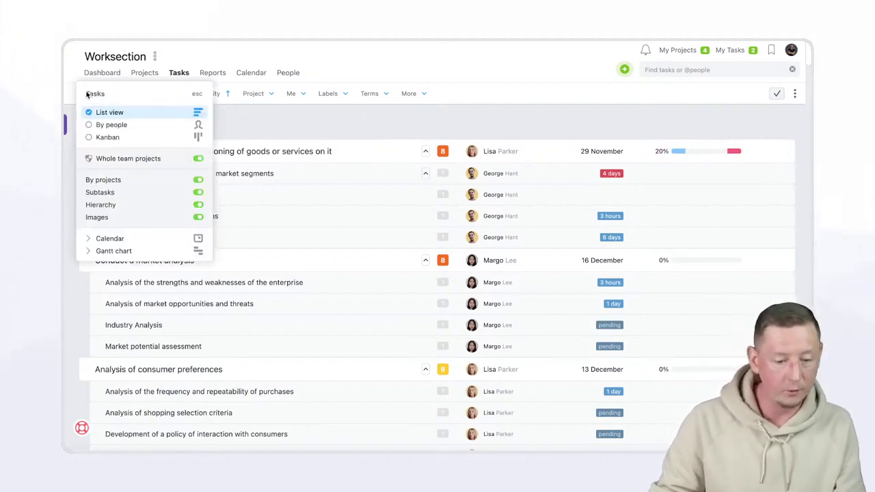
click(129, 128)
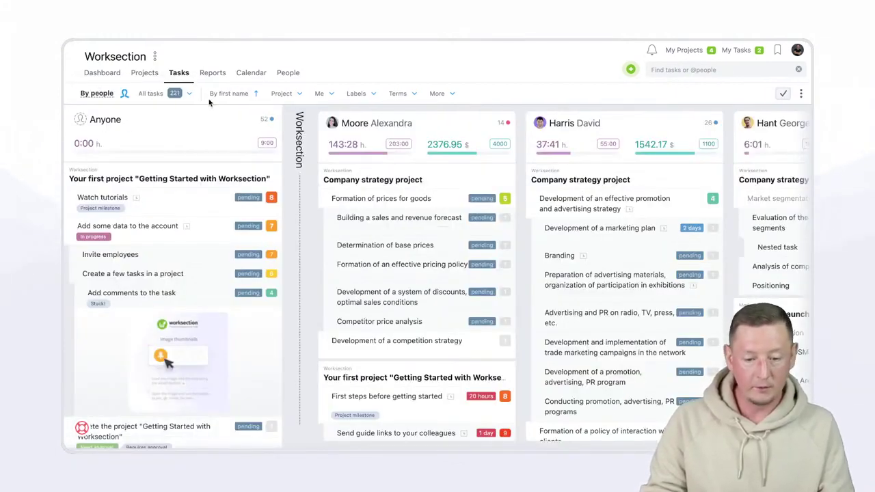
click(99, 93)
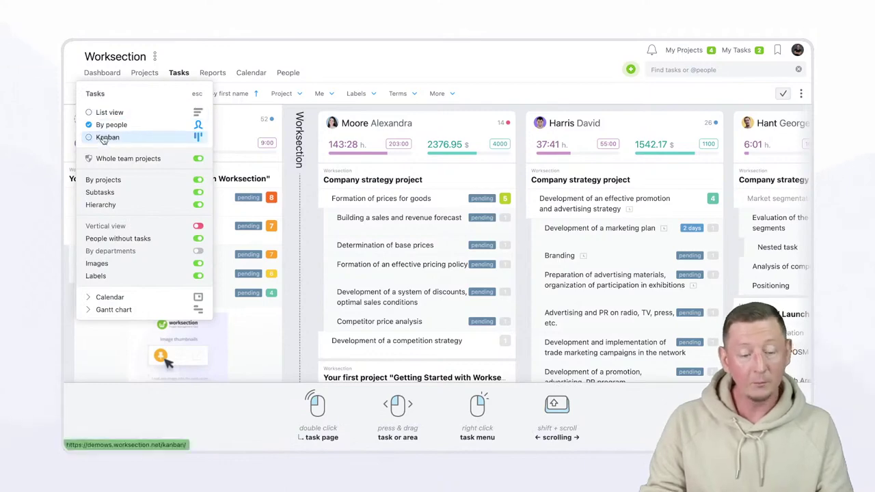
click(103, 137)
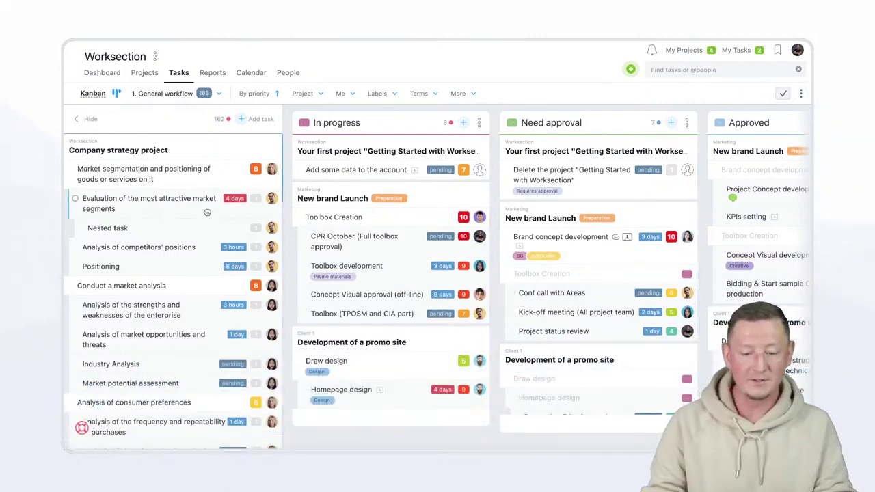
click(89, 94)
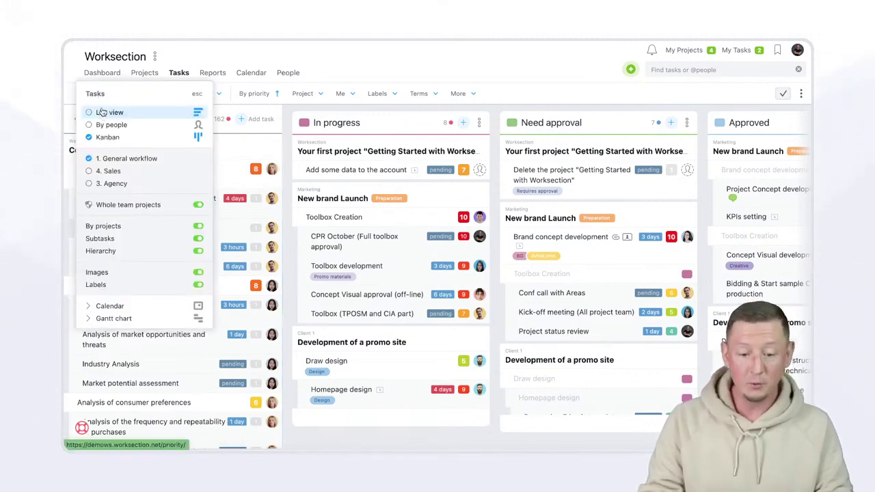
click(104, 113)
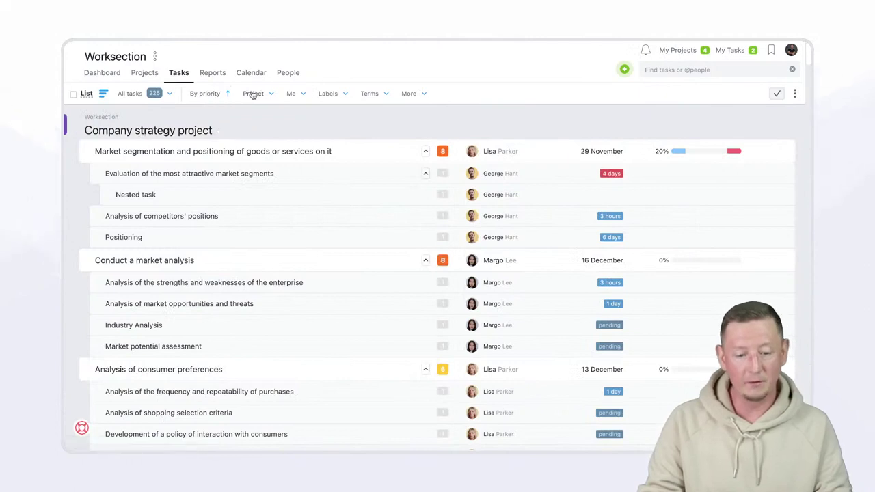
- Examine the Me, More and advanced filter options for the task list, and hide the advanced filter without applying anything
click(298, 94)
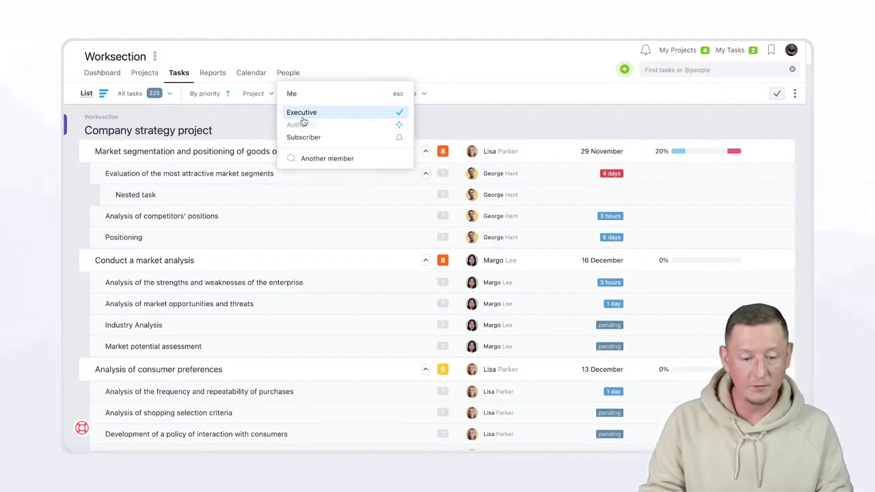
click(423, 94)
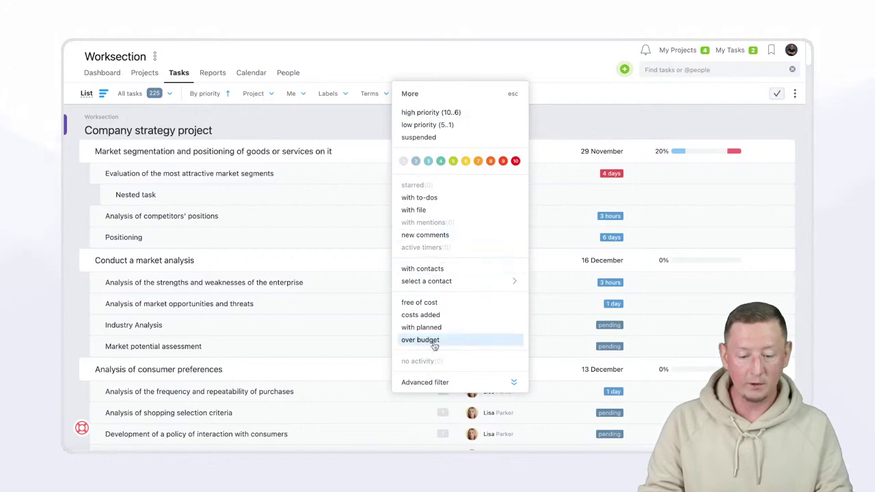
click(429, 382)
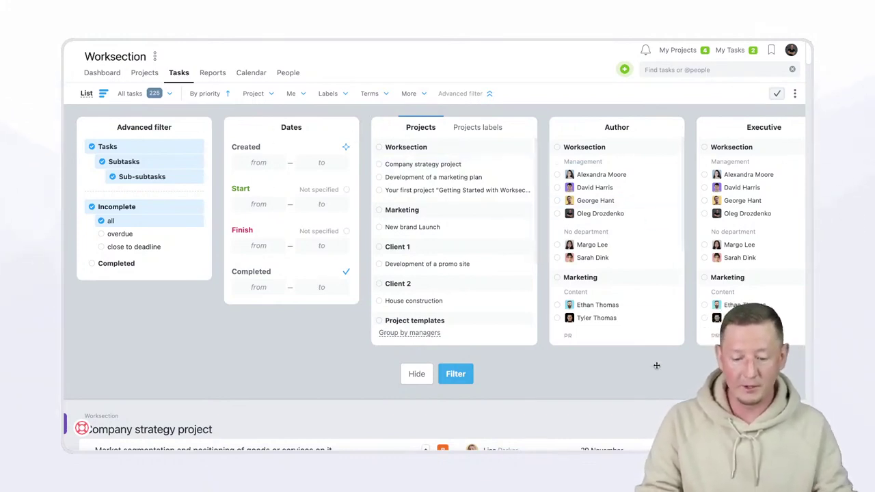
scroll(656, 365, right, 5)
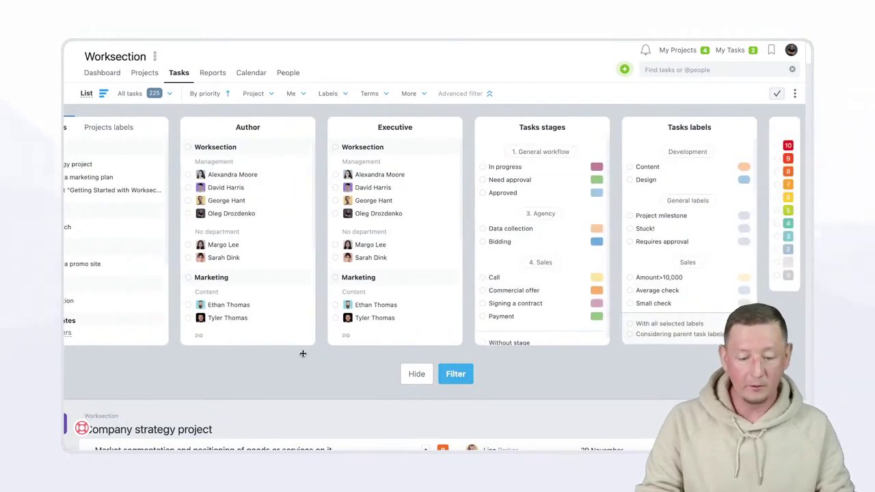
click(417, 375)
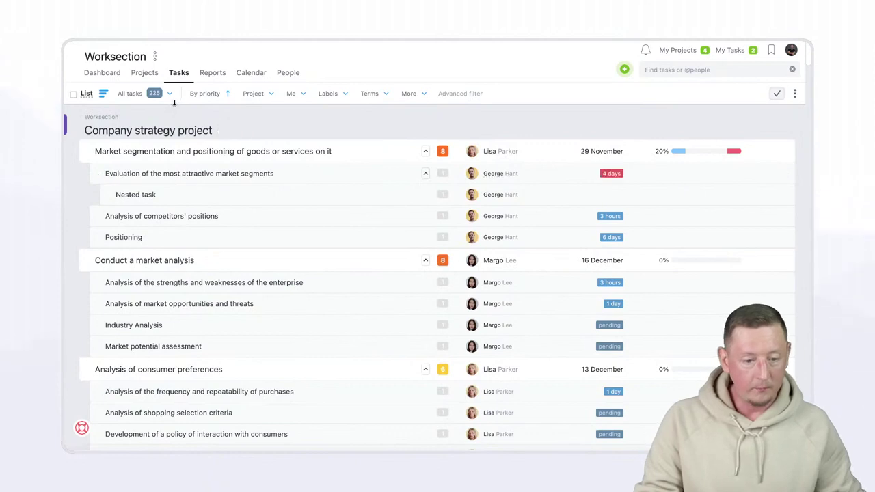
- View the account's General report and the report by projects
mouse_move(216, 76)
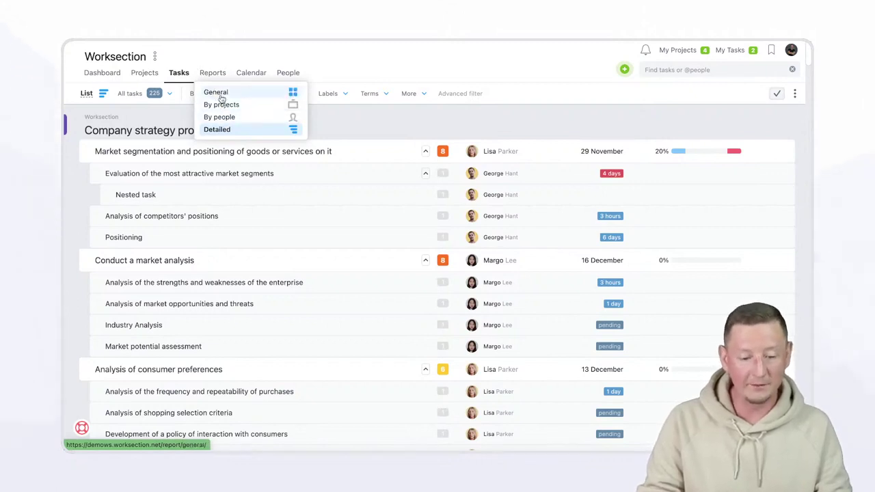
click(216, 93)
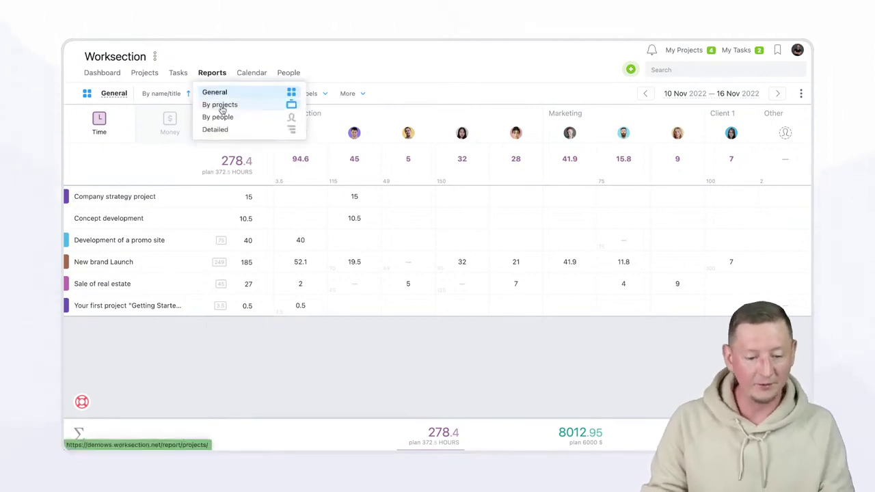
click(220, 104)
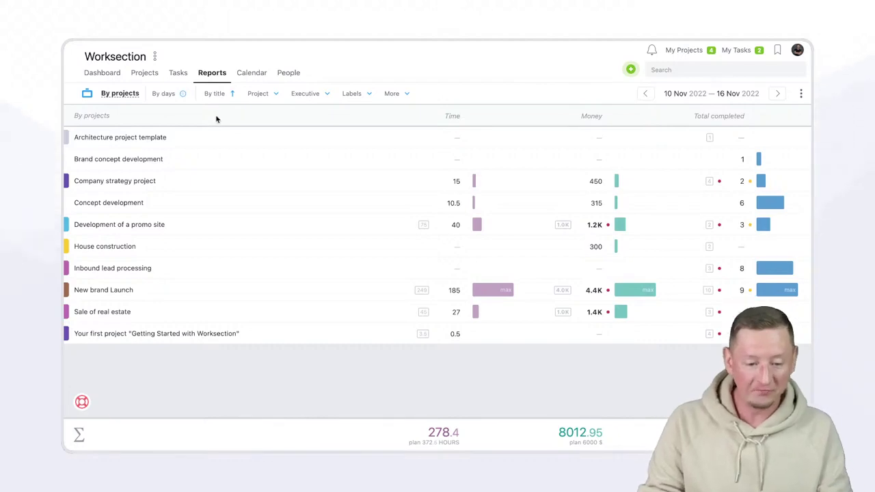
- Examine the tasks scheduled in the November 2022 calendar and open the Gantt chart of all tasks
mouse_move(251, 76)
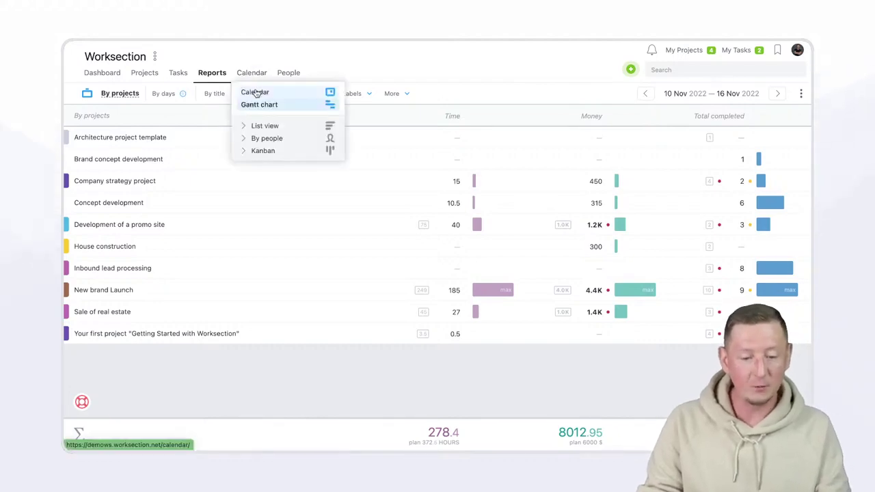
click(254, 91)
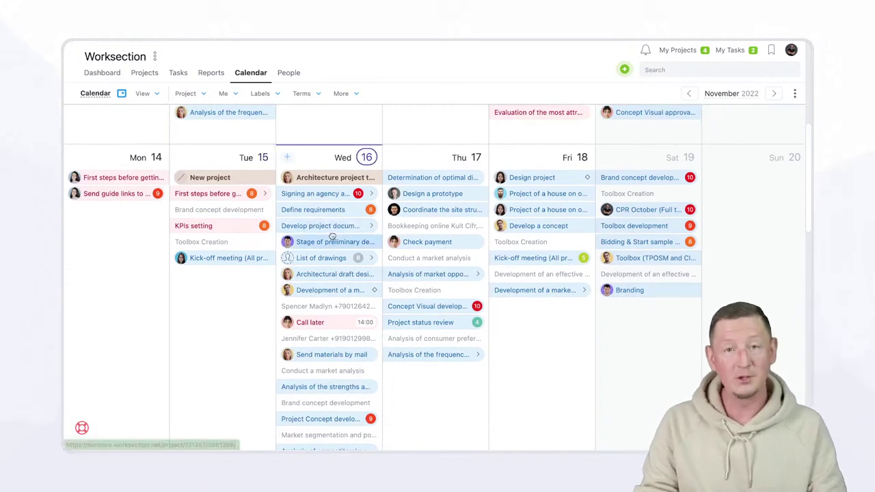
mouse_move(328, 220)
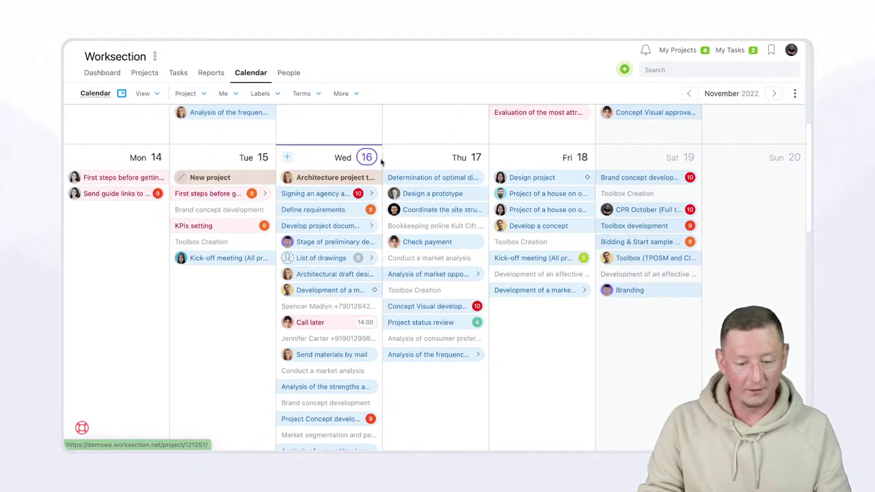
mouse_move(336, 314)
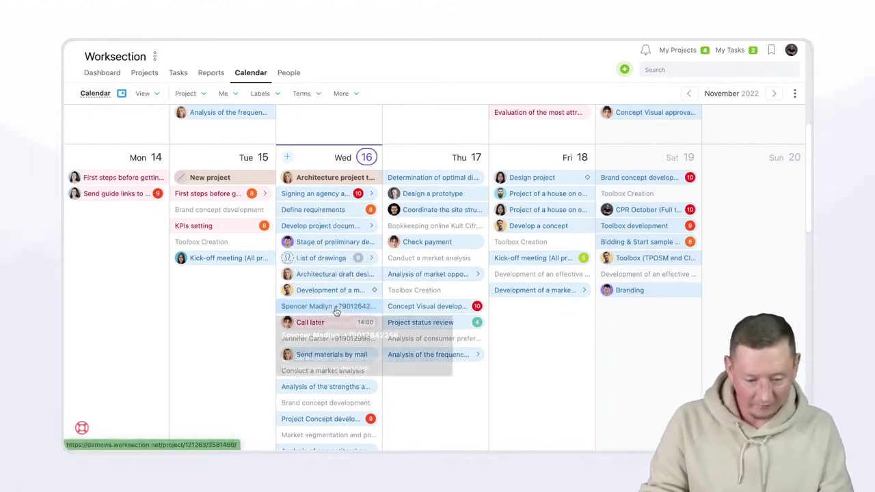
mouse_move(332, 292)
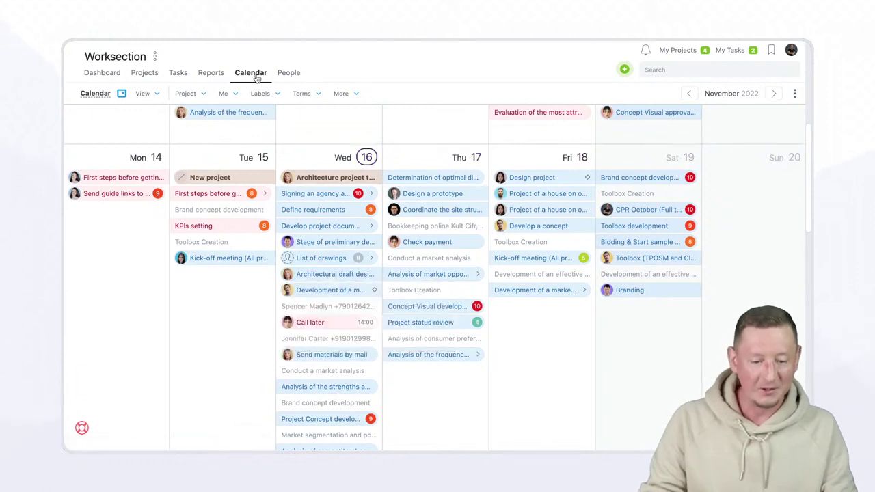
mouse_move(251, 76)
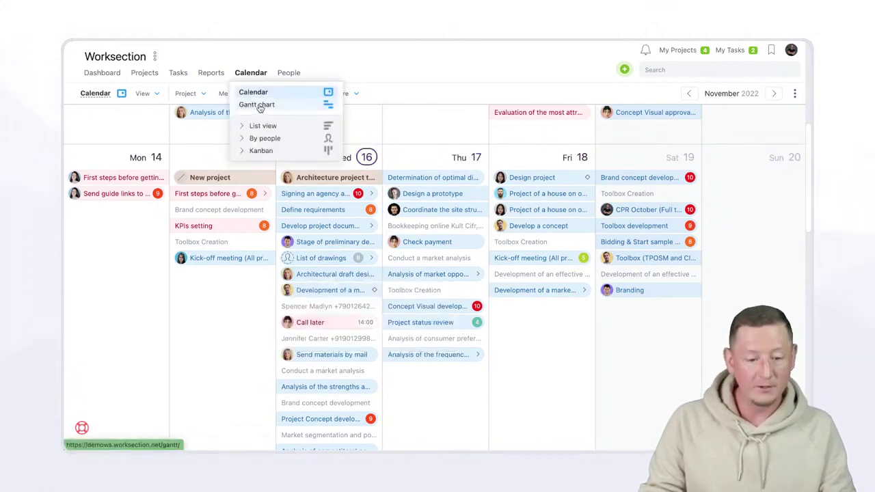
click(258, 105)
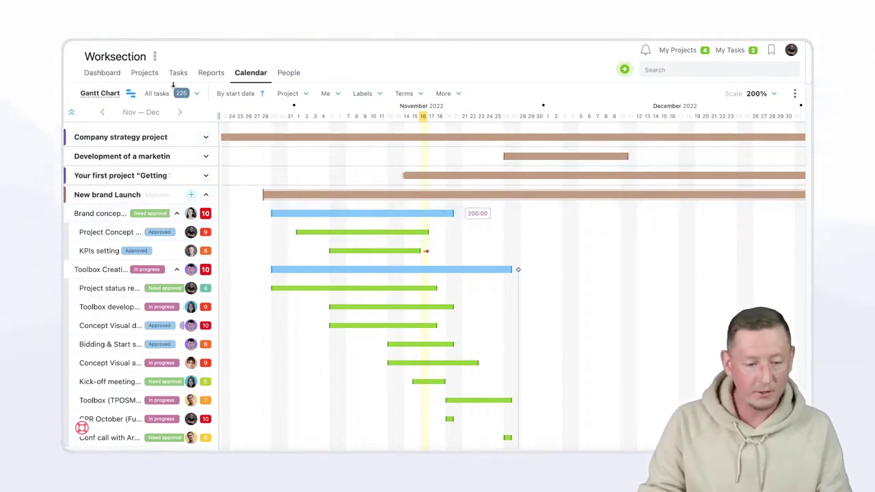
- Open the New brand Launch project from the active projects under Marketing and show its overview
click(144, 75)
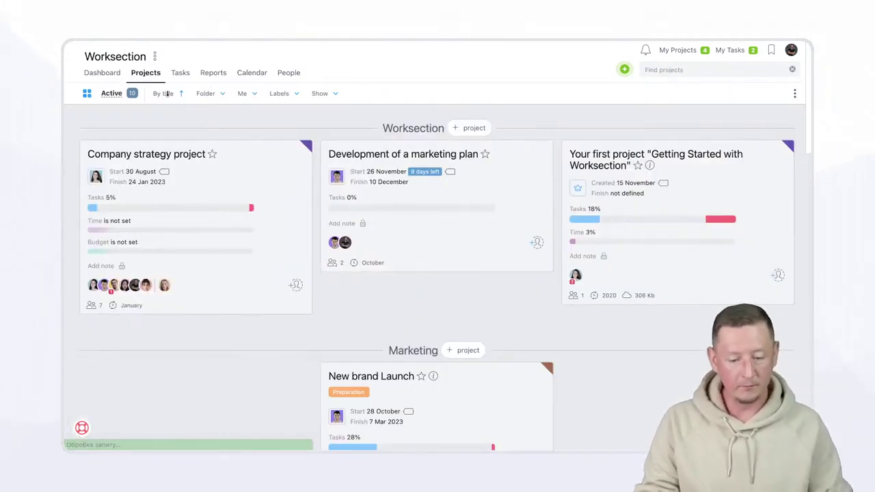
scroll(273, 179, down, 2)
scroll(274, 179, down, 2)
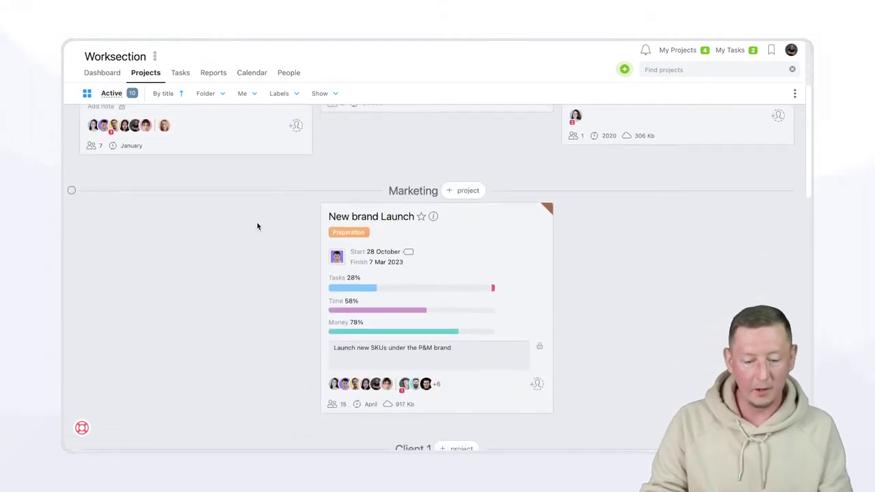
click(386, 217)
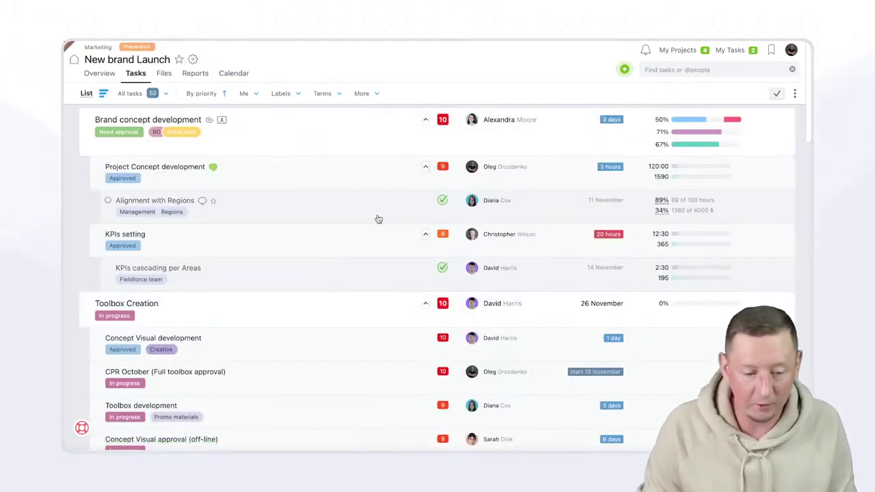
click(100, 73)
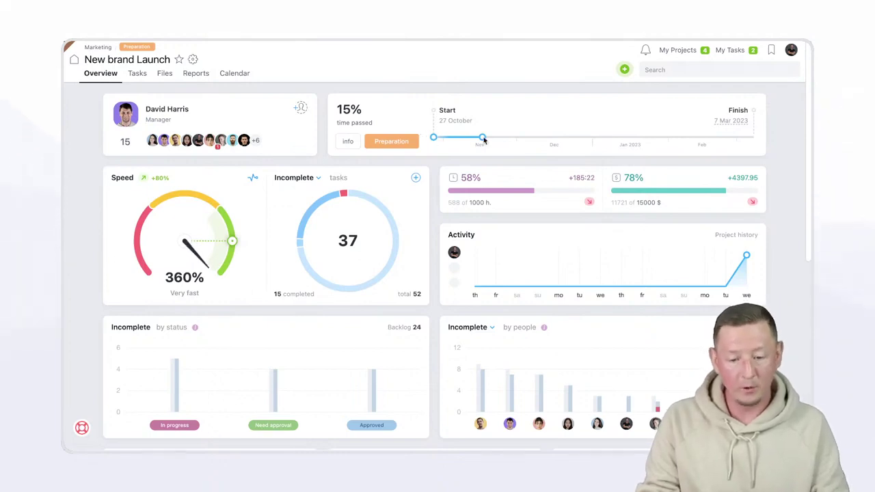
- Examine the project's timeline and speed gauge, view the project accomplishment speed chart, and close it
mouse_move(483, 139)
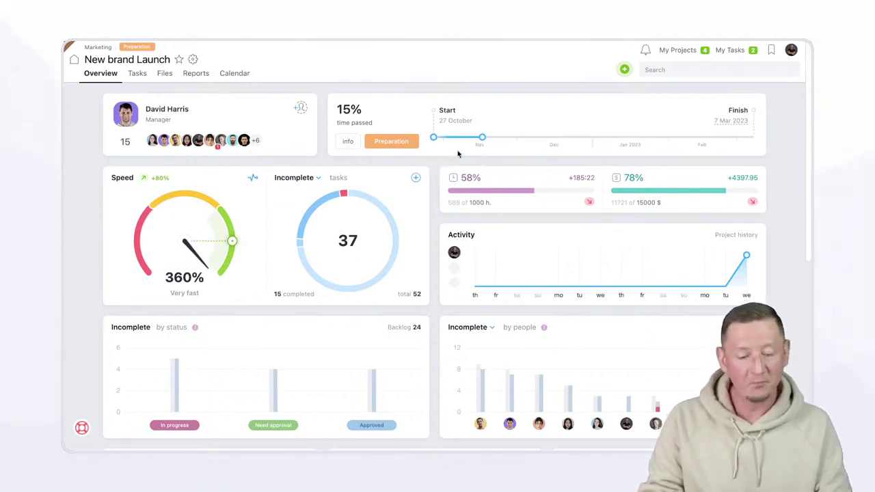
mouse_move(167, 238)
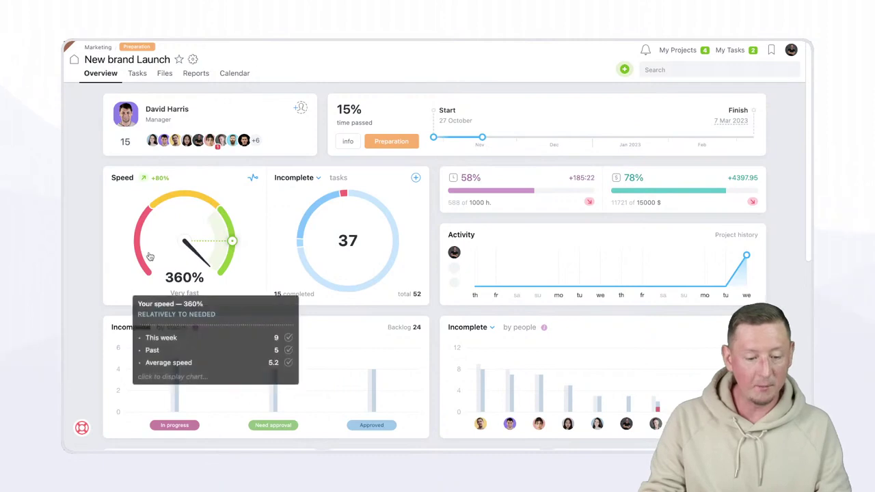
click(216, 239)
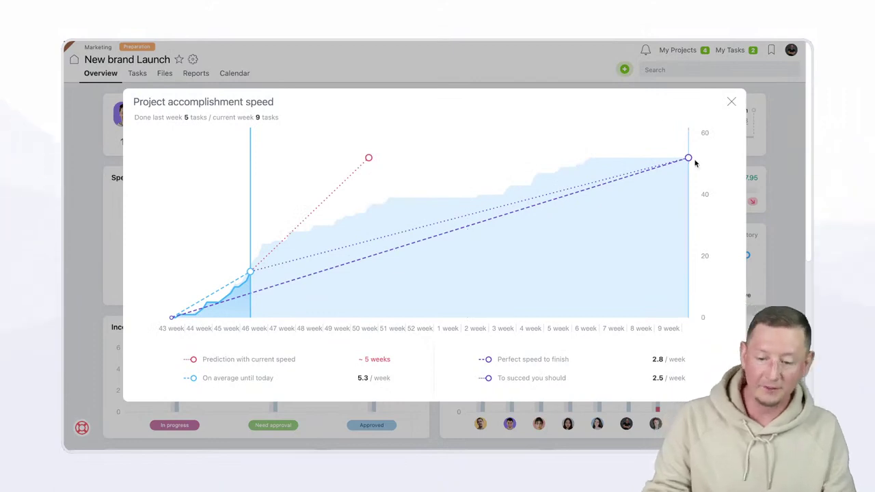
click(732, 103)
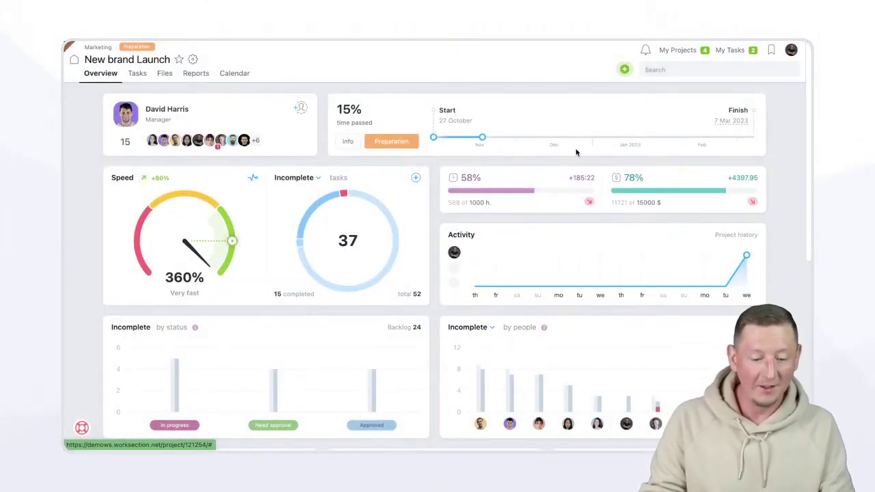
- Check the project's overdue tasks, return to the overview, and examine its activity, status, people, overdue, closest and events sections
click(345, 206)
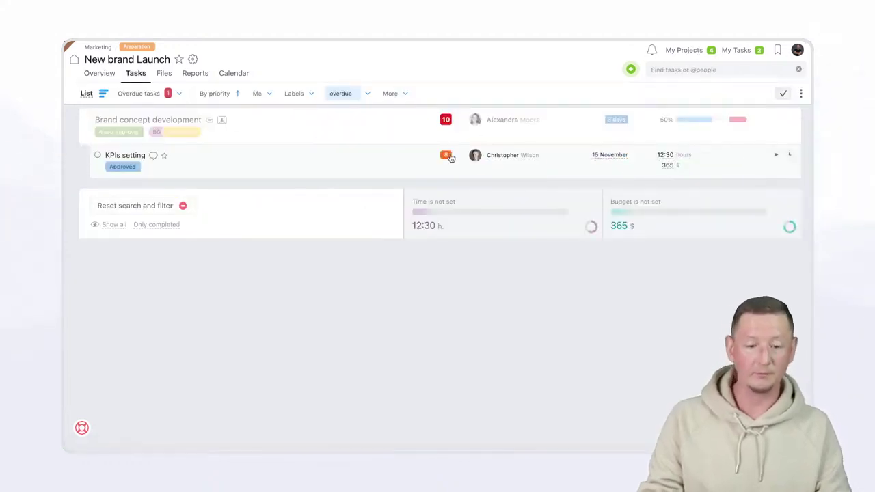
click(99, 73)
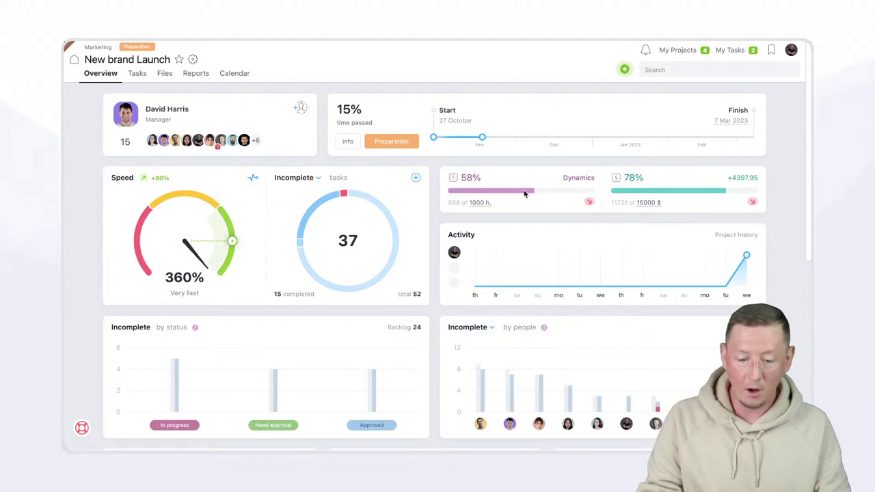
scroll(766, 199, down, 3)
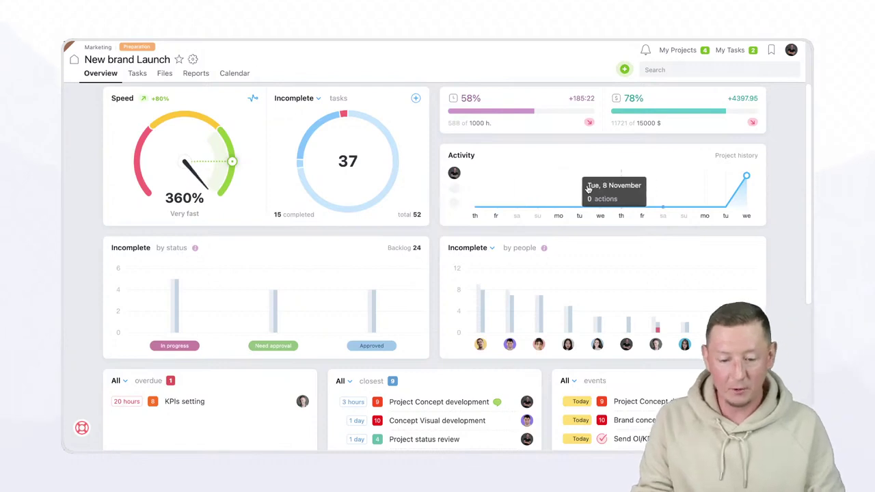
scroll(287, 294, down, 1)
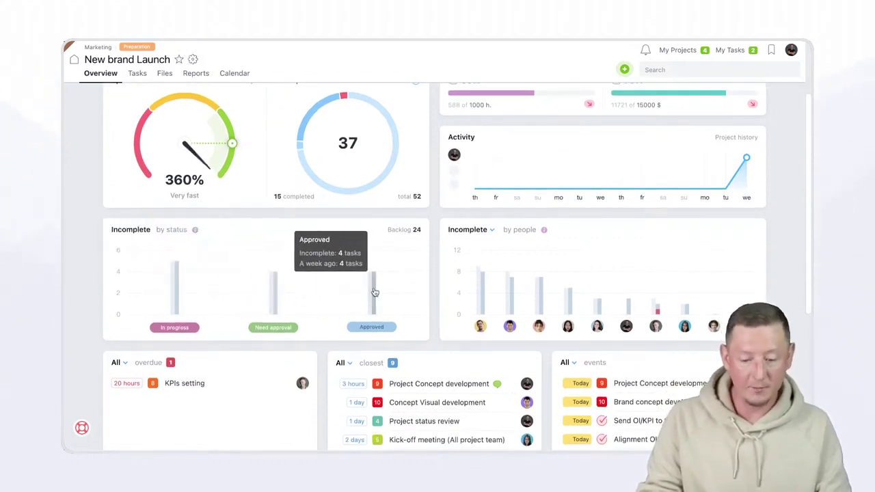
scroll(682, 287, down, 3)
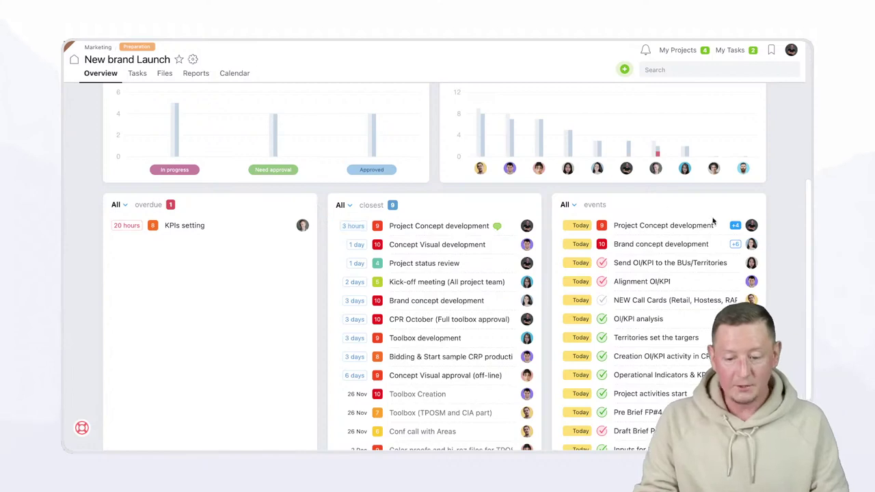
scroll(752, 267, down, 1)
scroll(752, 266, down, 1)
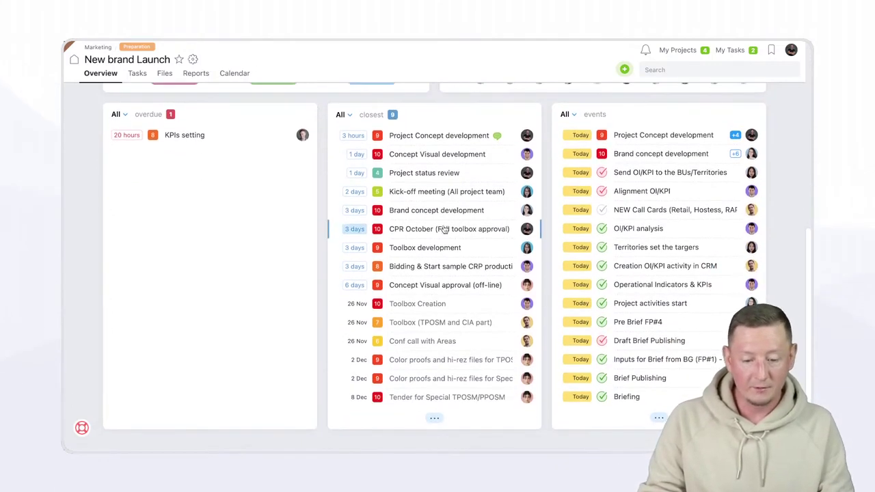
scroll(257, 259, up, 5)
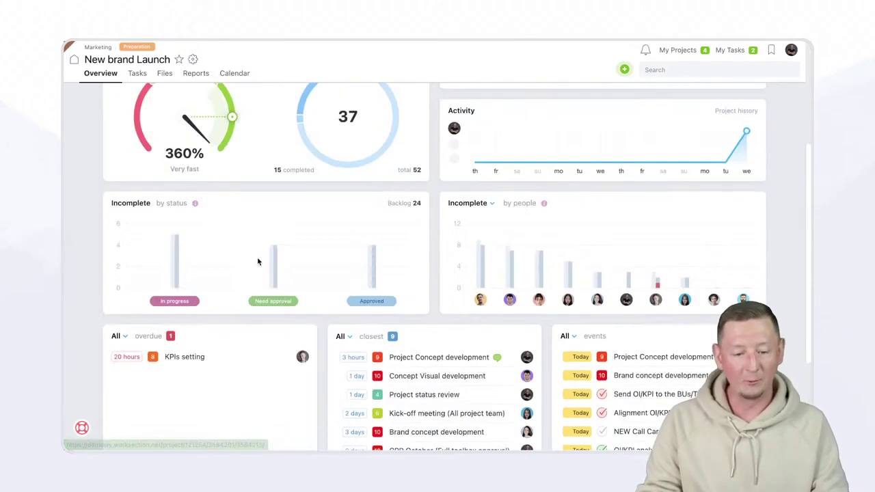
- View the New brand Launch project's files and its By people and Detailed reports
click(164, 74)
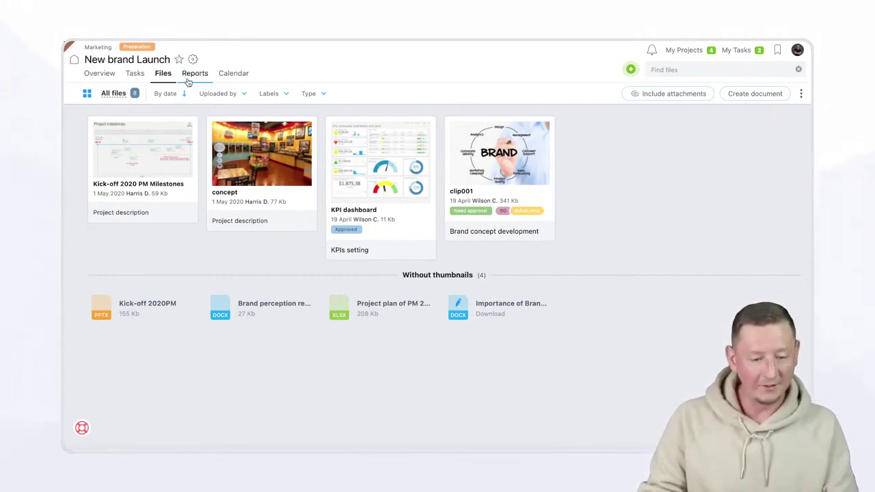
mouse_move(194, 78)
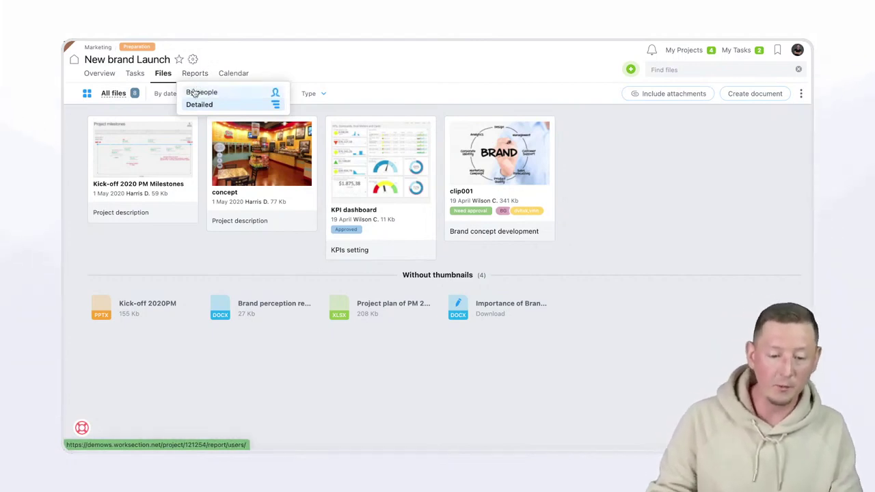
click(197, 94)
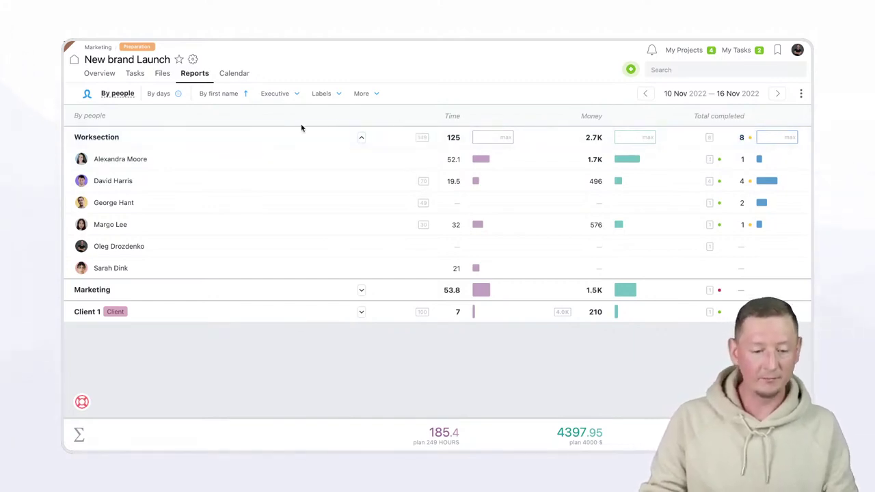
mouse_move(204, 80)
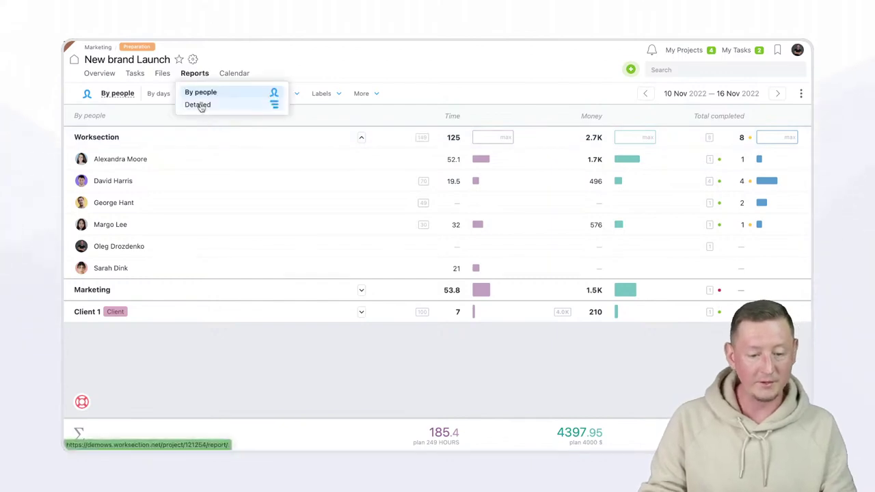
click(198, 105)
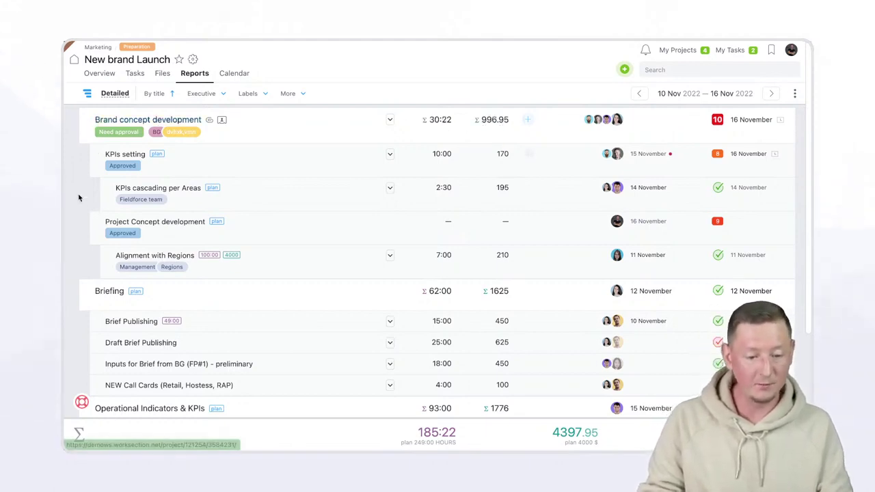
- View the New brand Launch project's task calendar and its Gantt chart
mouse_move(233, 77)
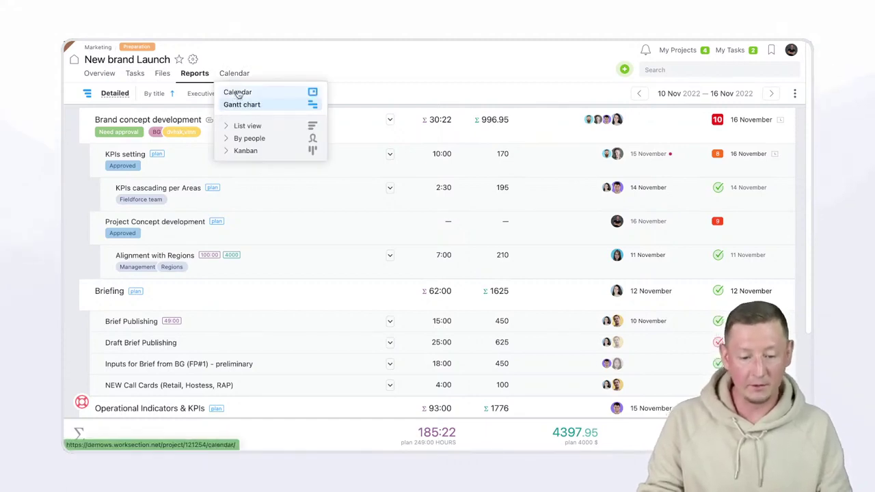
click(238, 92)
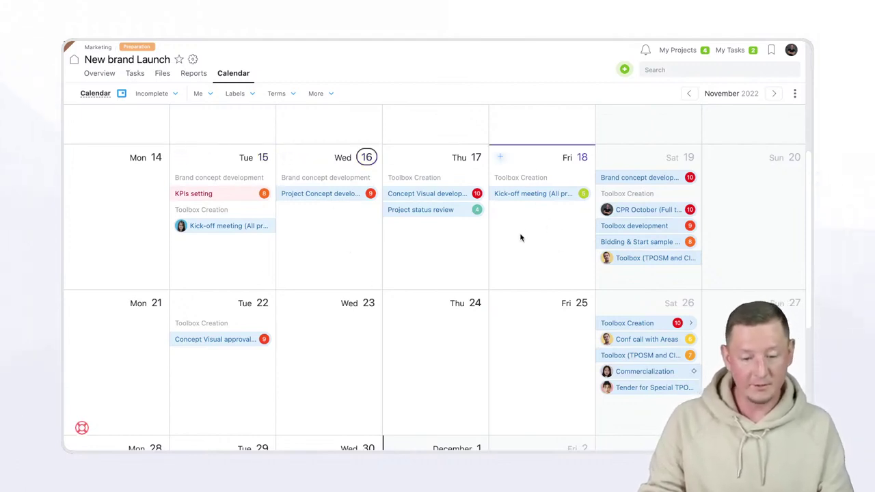
mouse_move(233, 75)
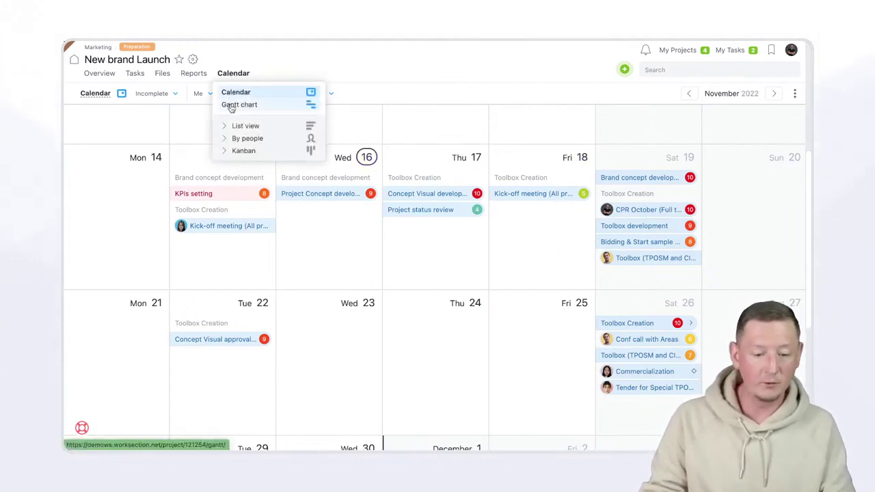
click(233, 106)
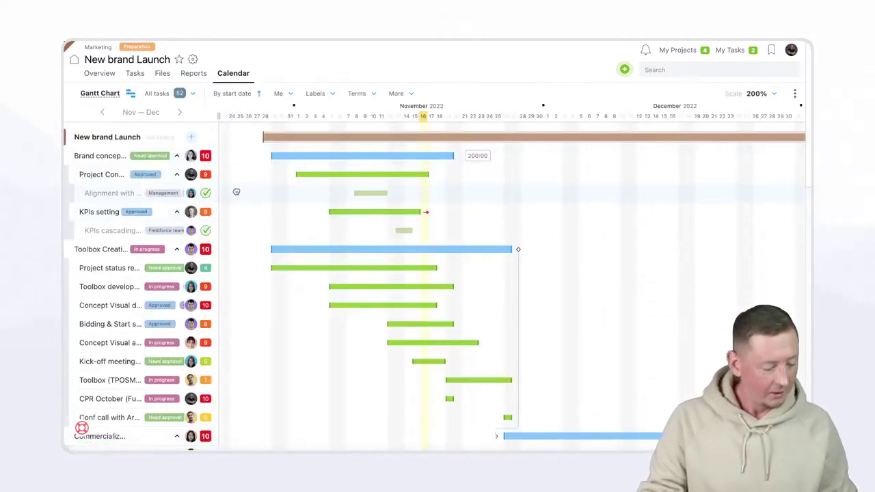
- Return to the account dashboard and look at the options for creating new items and the bookmarks list
click(72, 61)
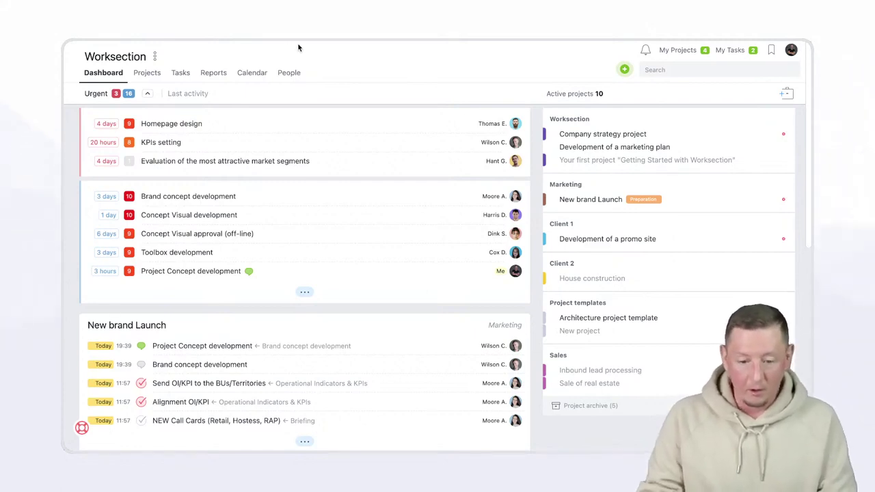
click(623, 70)
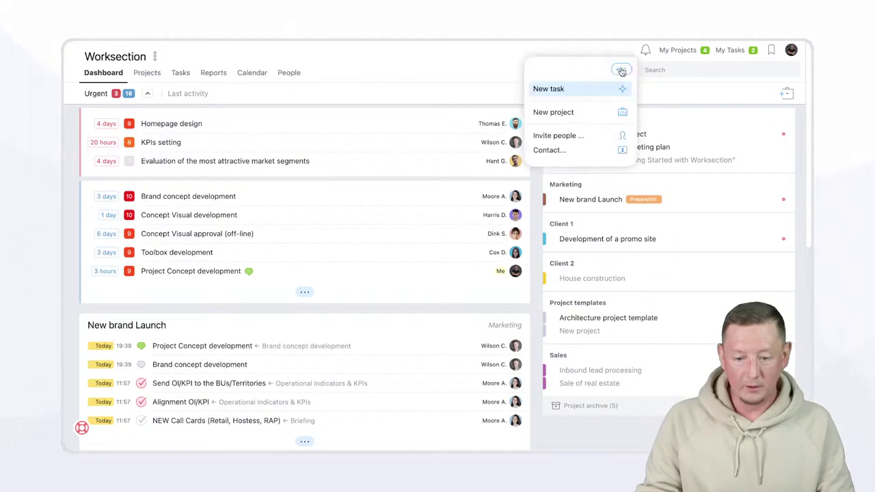
click(475, 77)
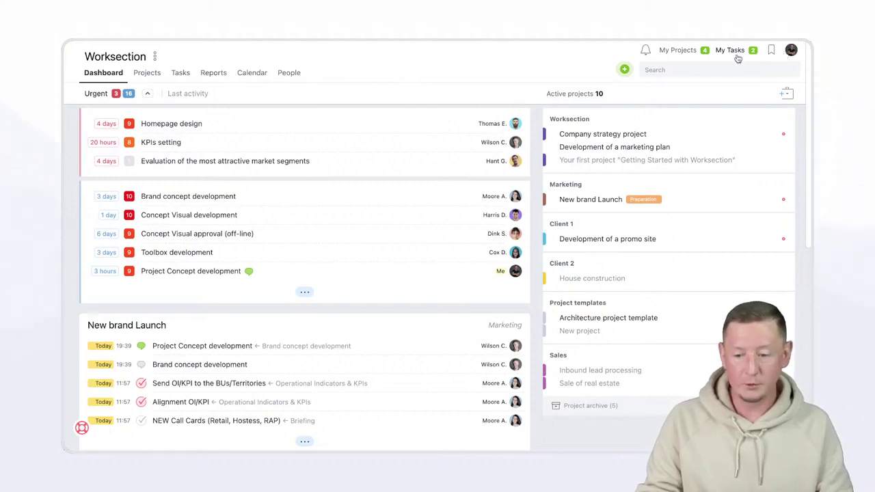
click(775, 53)
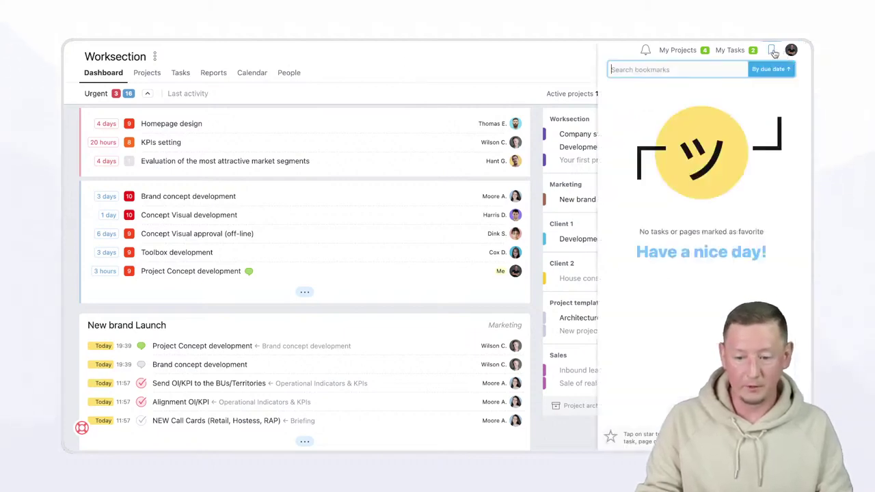
click(540, 67)
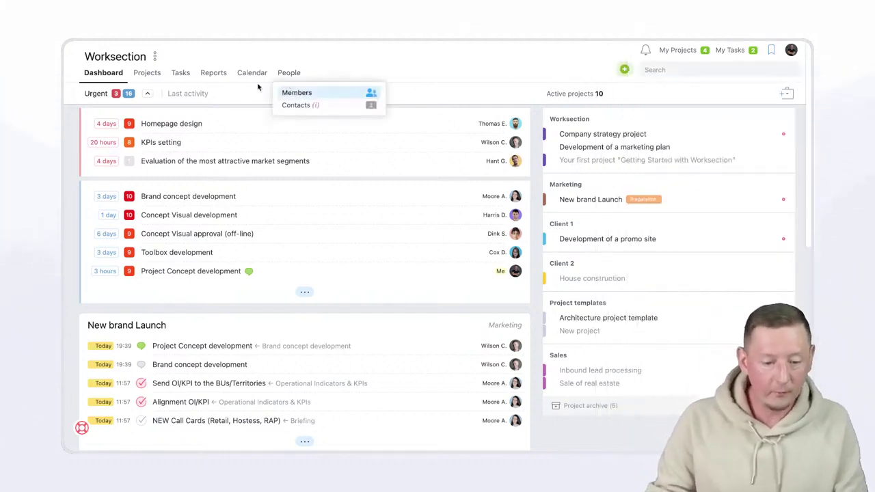
- Open the account-wide task list and filter it by the New brand Launch project
mouse_move(173, 80)
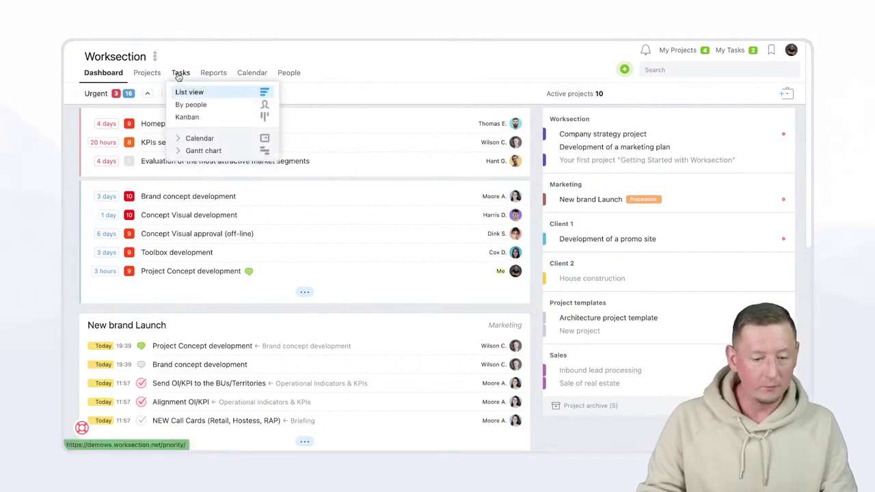
click(180, 74)
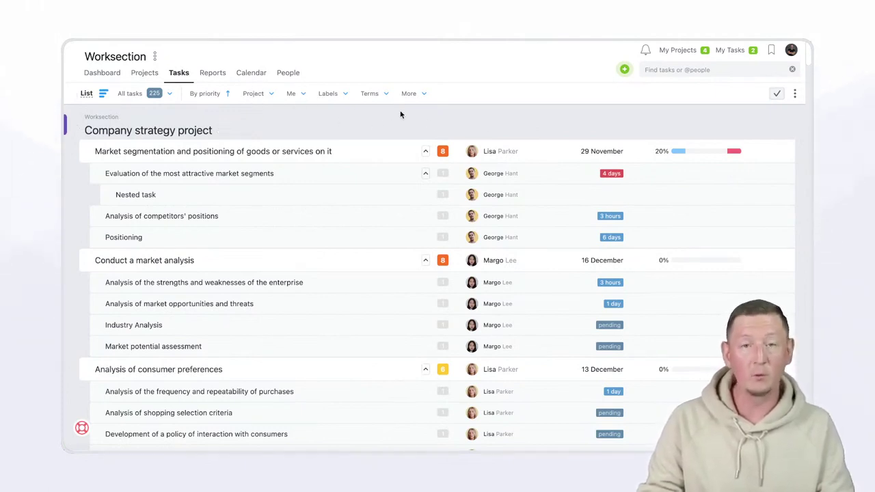
click(267, 93)
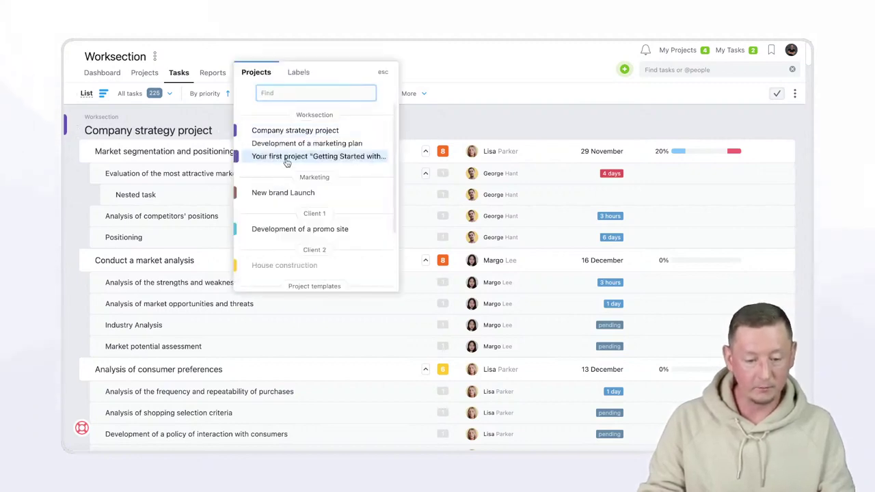
click(285, 193)
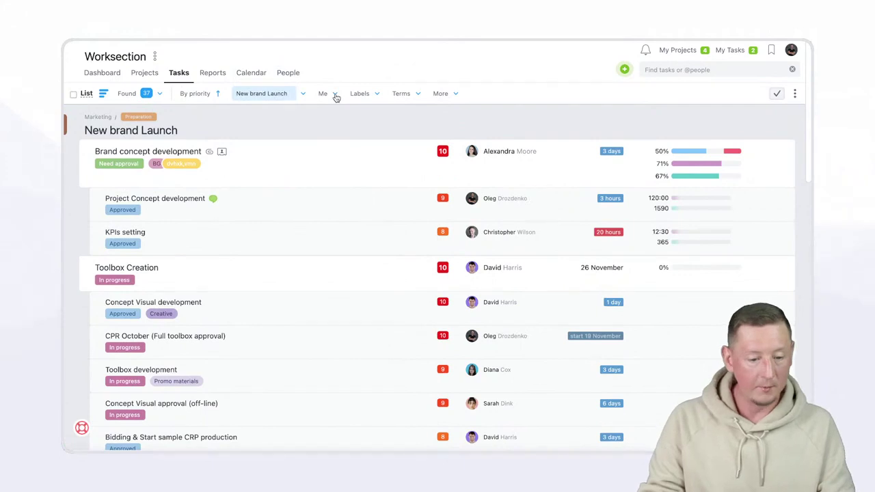
- Narrow the task list to the executive responsible for Brand concept development and to priority 10
click(336, 95)
click(348, 158)
click(342, 141)
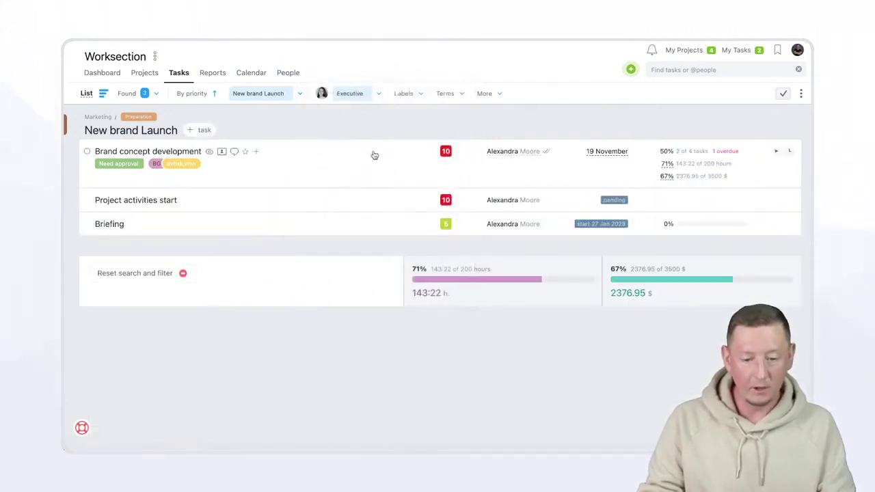
click(492, 94)
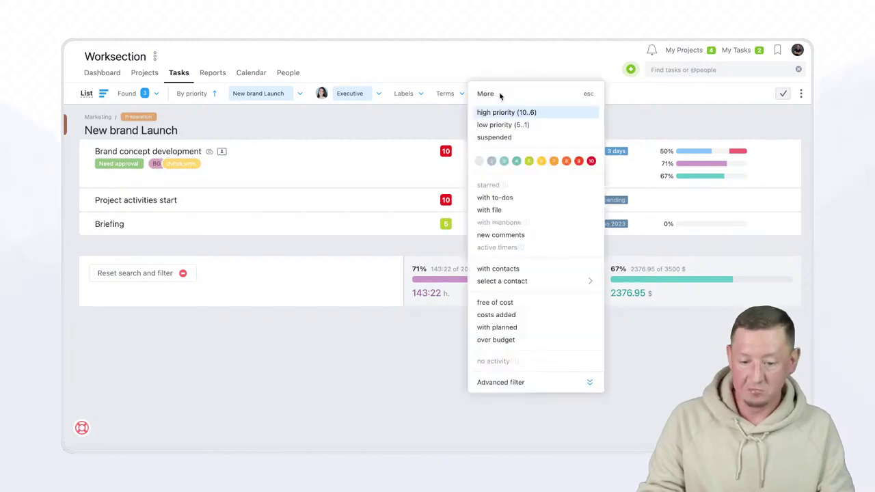
click(591, 161)
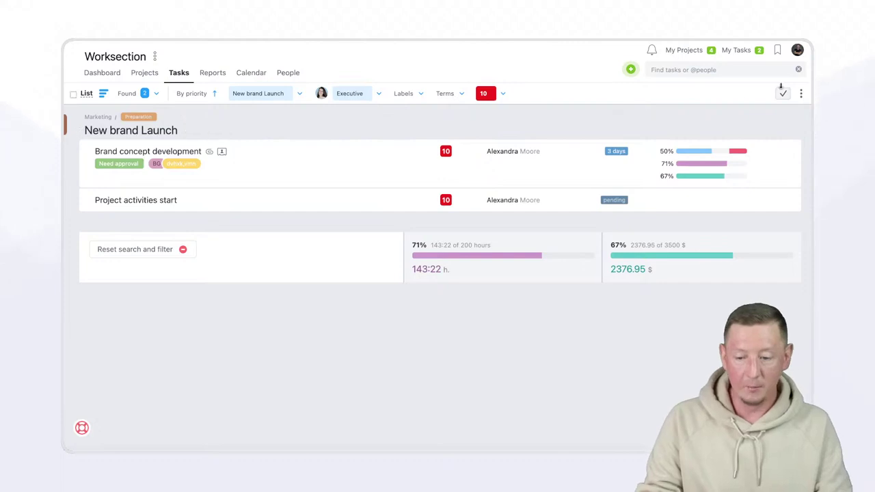
- Bookmark the filtered task list under a name made of "NBL", the executive's first name and "pr.10", separated by dashes
click(802, 95)
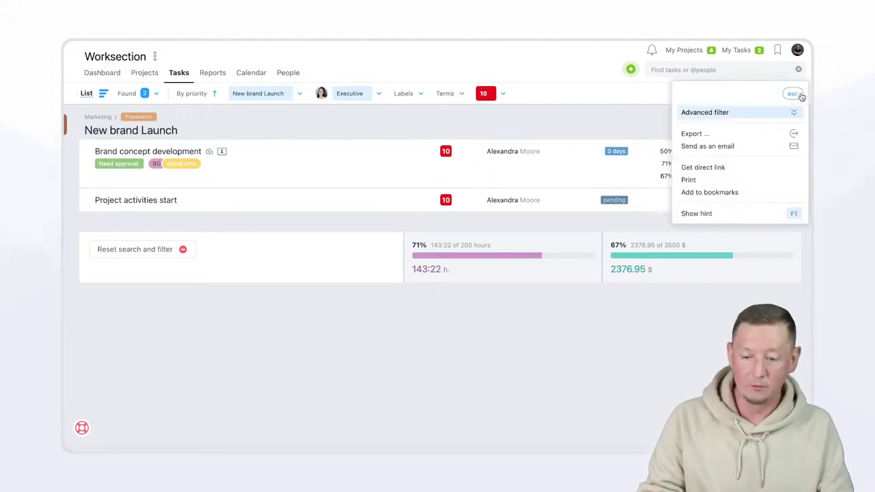
click(706, 192)
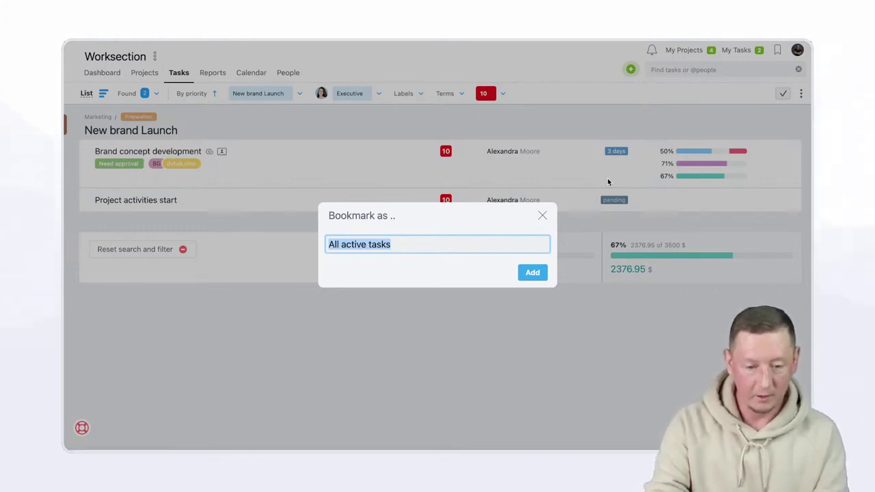
text(N)
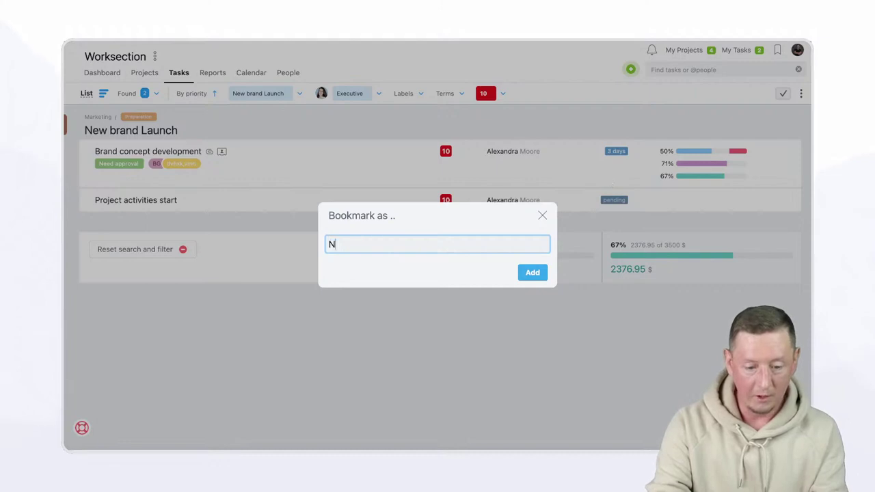
text(B)
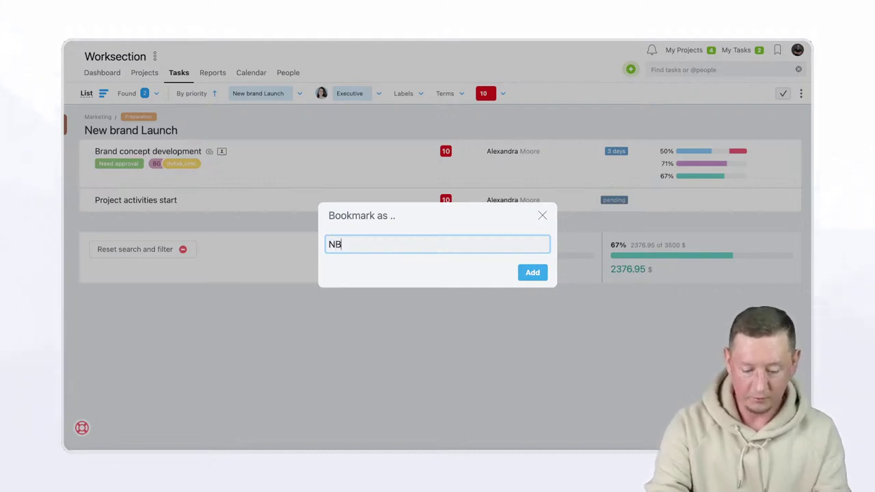
text(L - Alex)
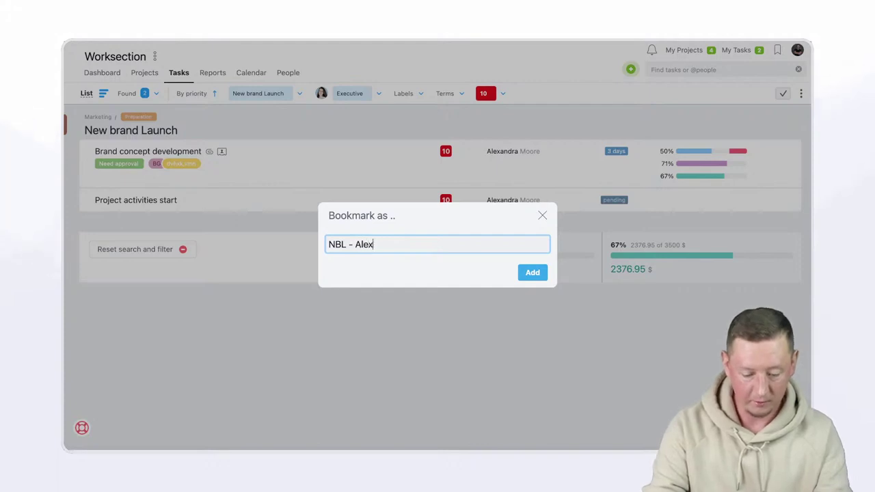
text(andra - pr)
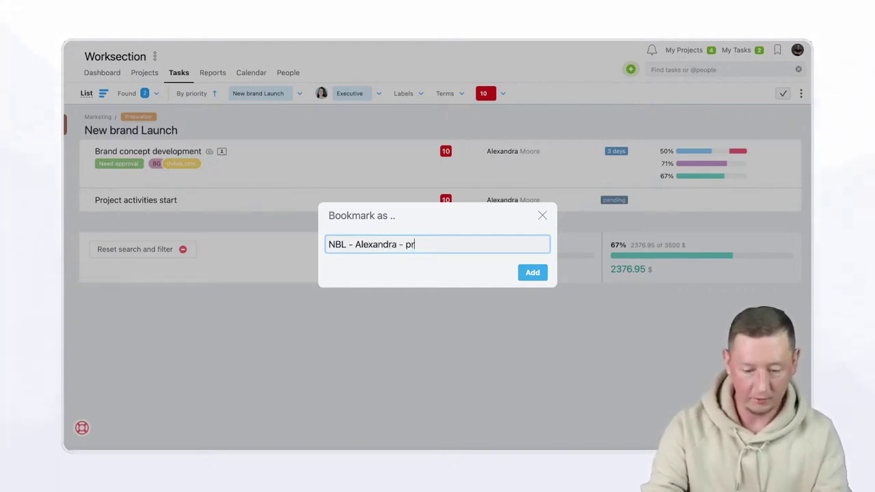
text(/10)
key(BackSpace)
key(BackSpace)
key(BackSpace)
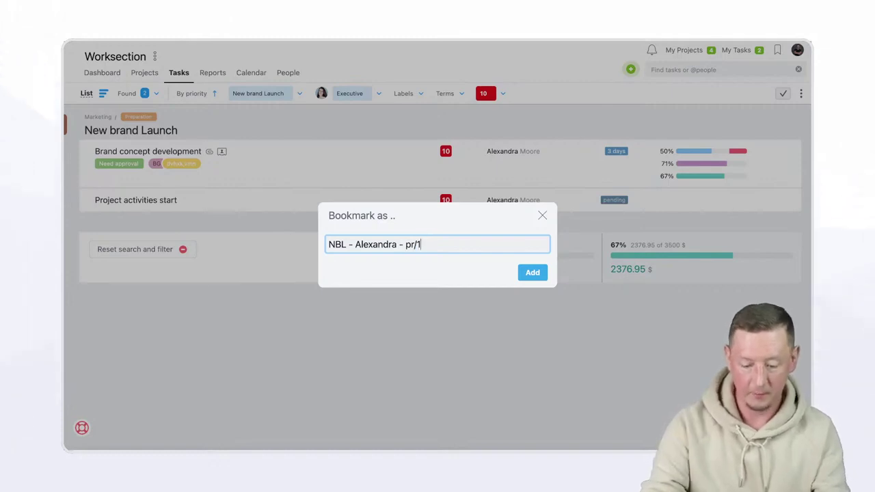
text(.10)
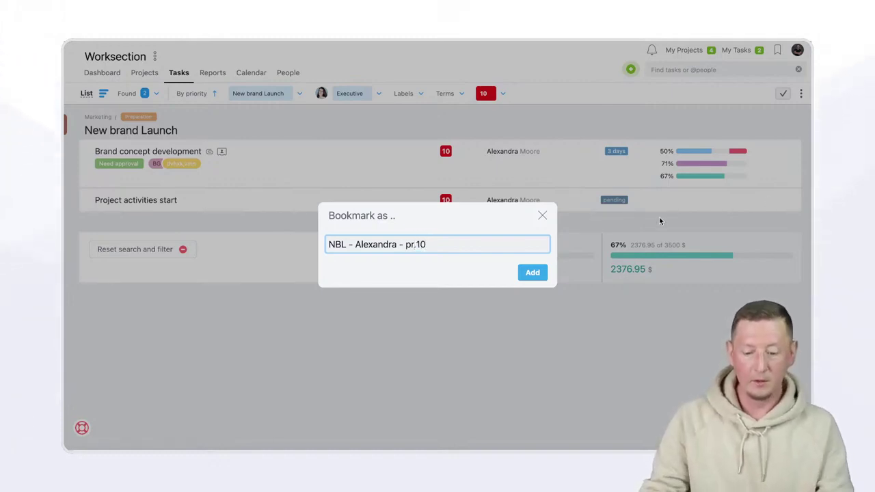
click(546, 273)
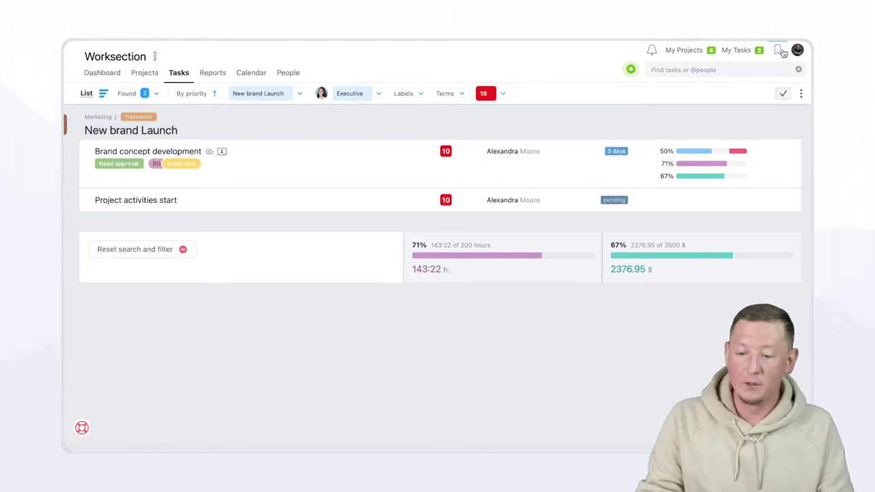
- Return to the account dashboard and open the filtered task list from its saved bookmark
click(125, 61)
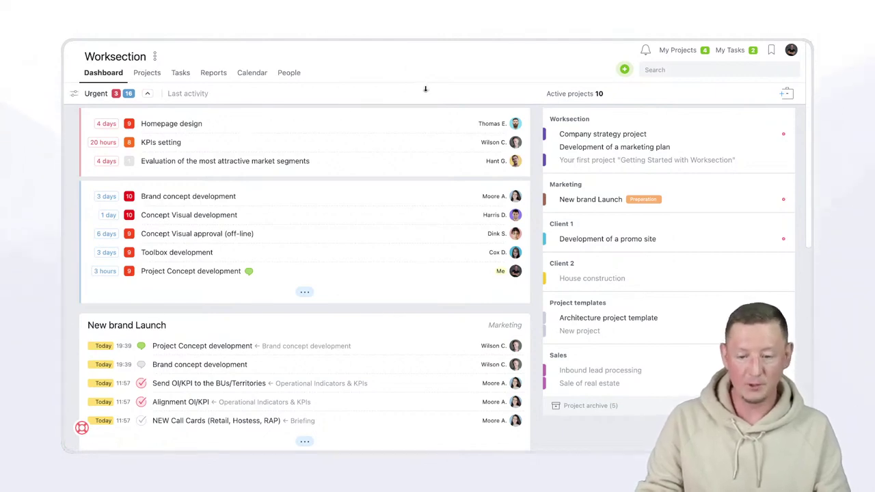
click(770, 51)
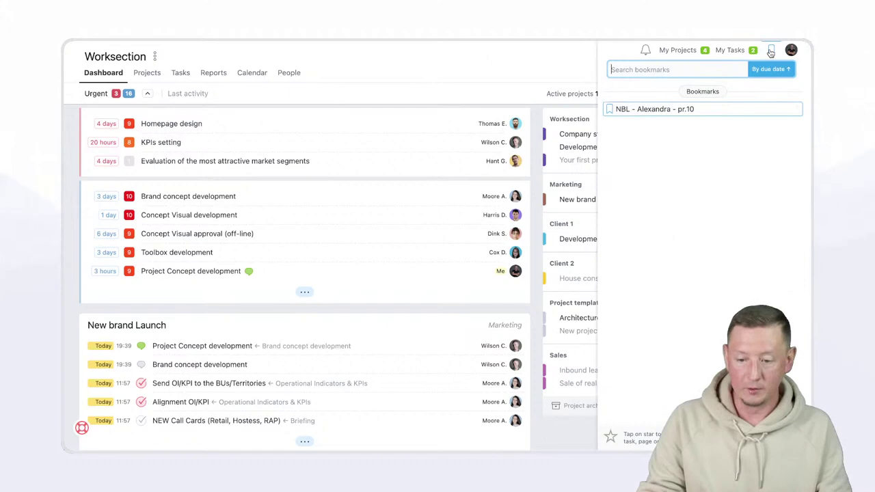
click(644, 111)
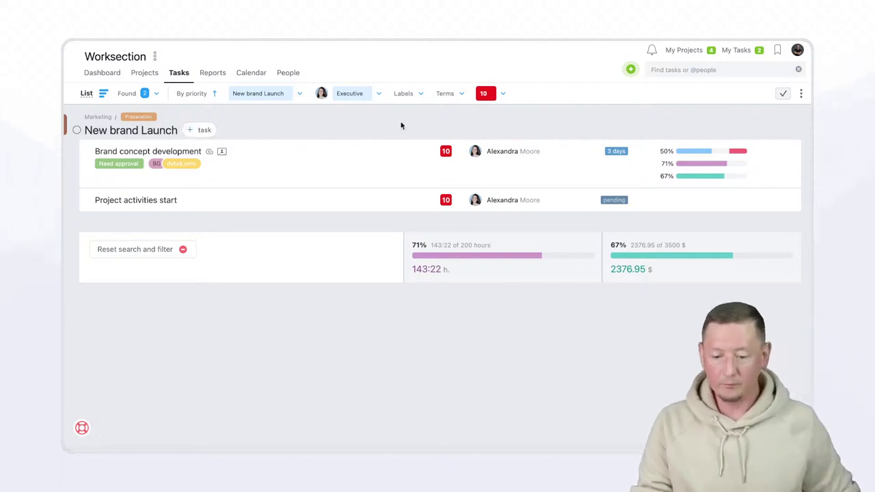
- Go back to the dashboard and look through the personal project list and the personal task list
click(121, 57)
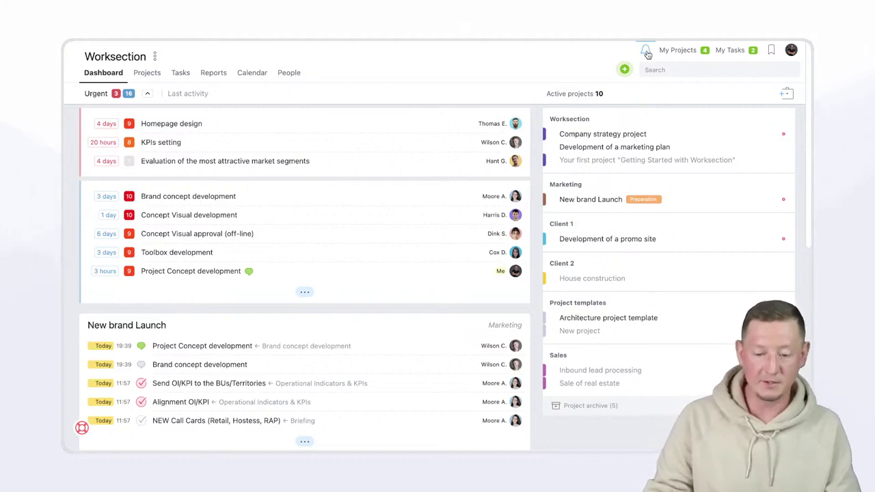
click(682, 53)
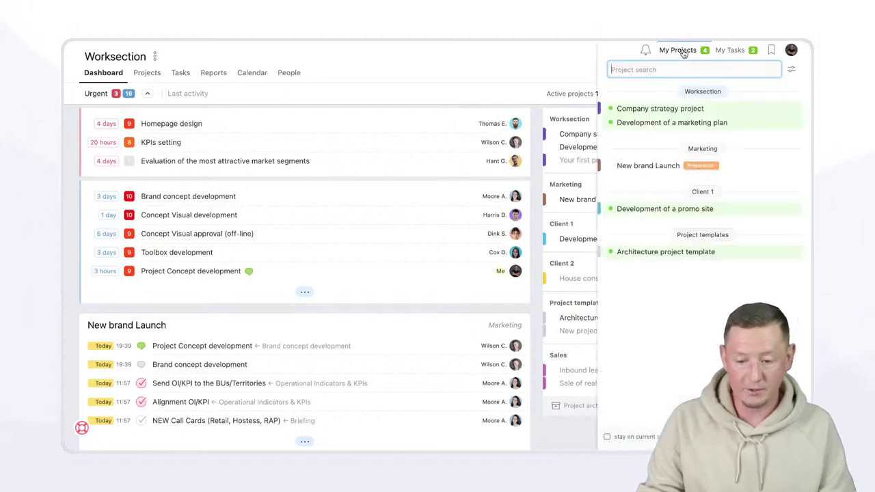
click(730, 54)
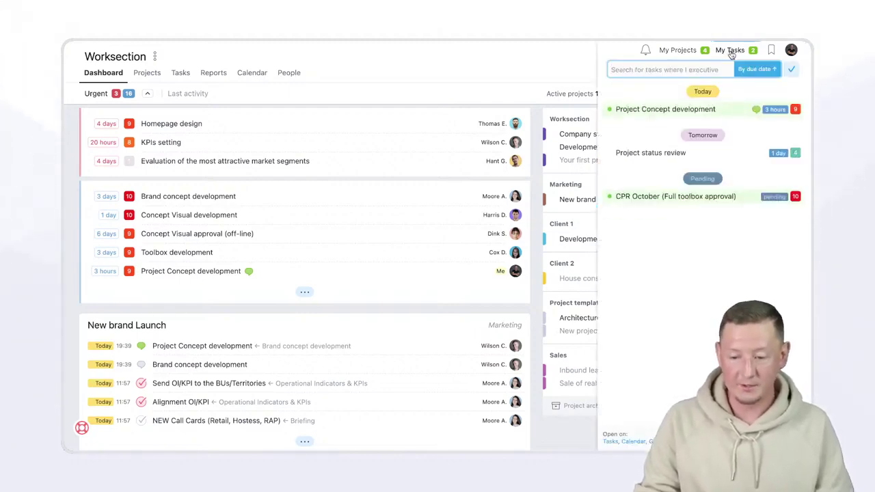
- Look through the profile's help resources, including the keyboard shortcuts, and open the support chat and close it again
click(791, 51)
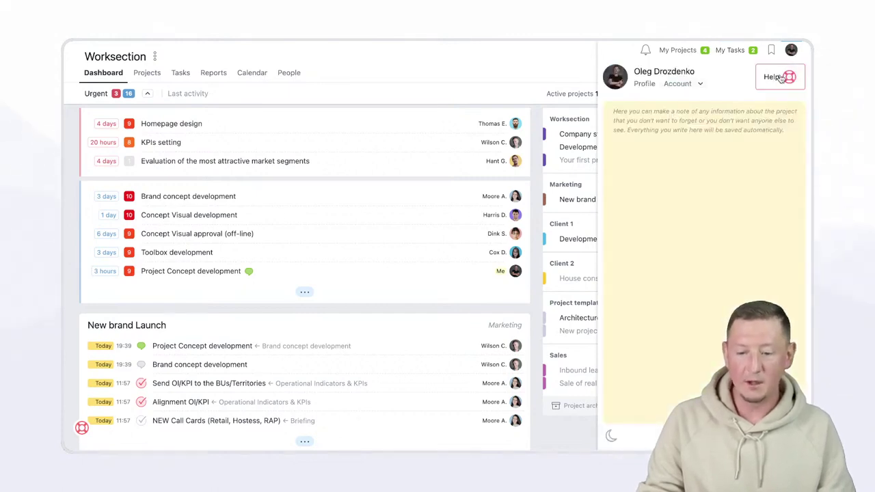
click(779, 78)
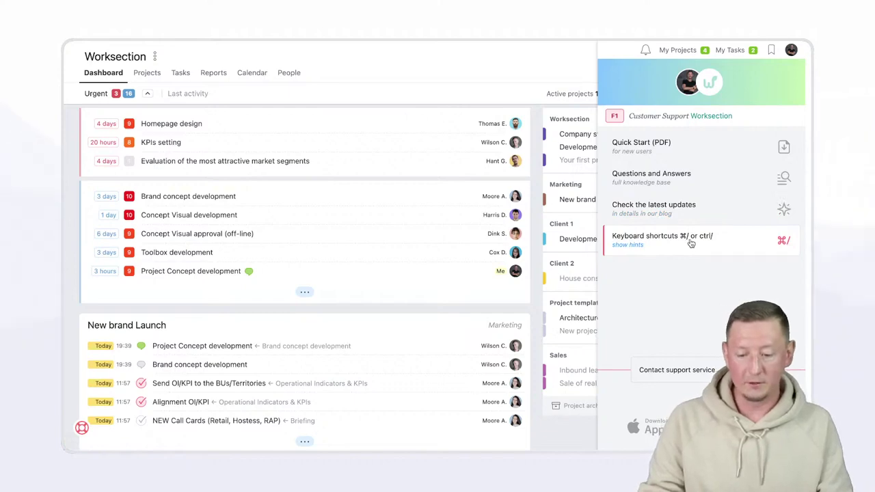
click(690, 243)
click(628, 82)
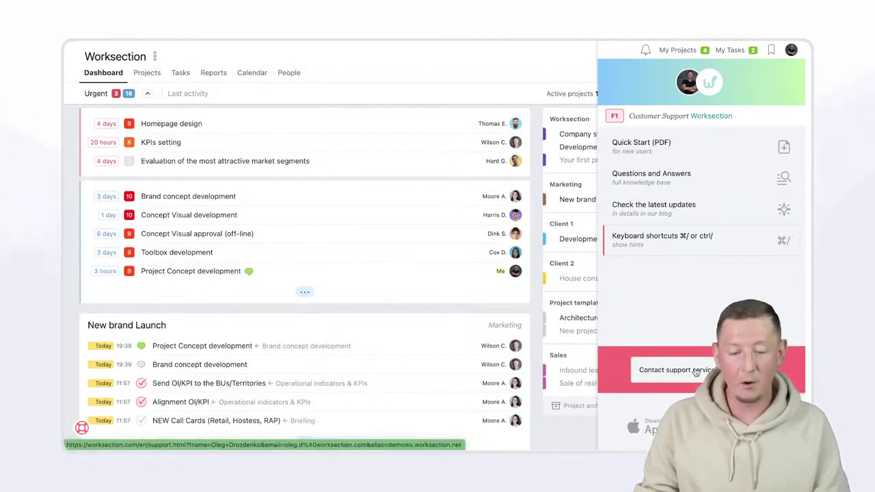
click(696, 372)
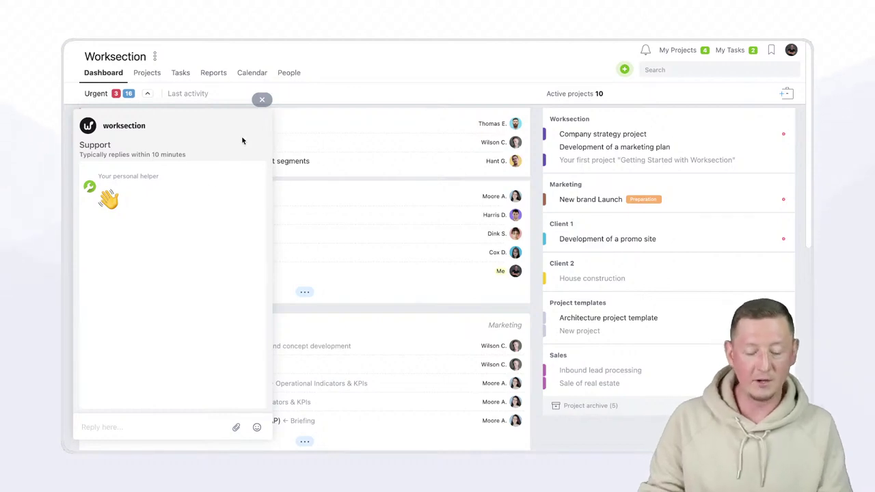
click(262, 101)
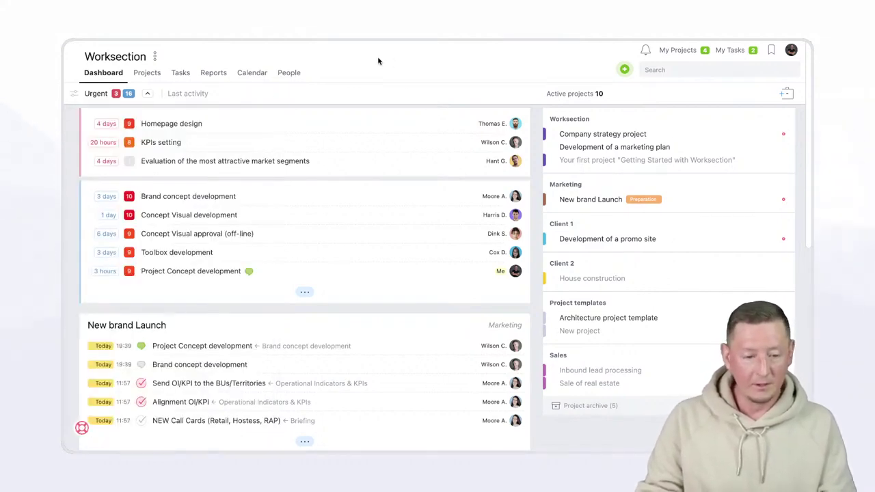